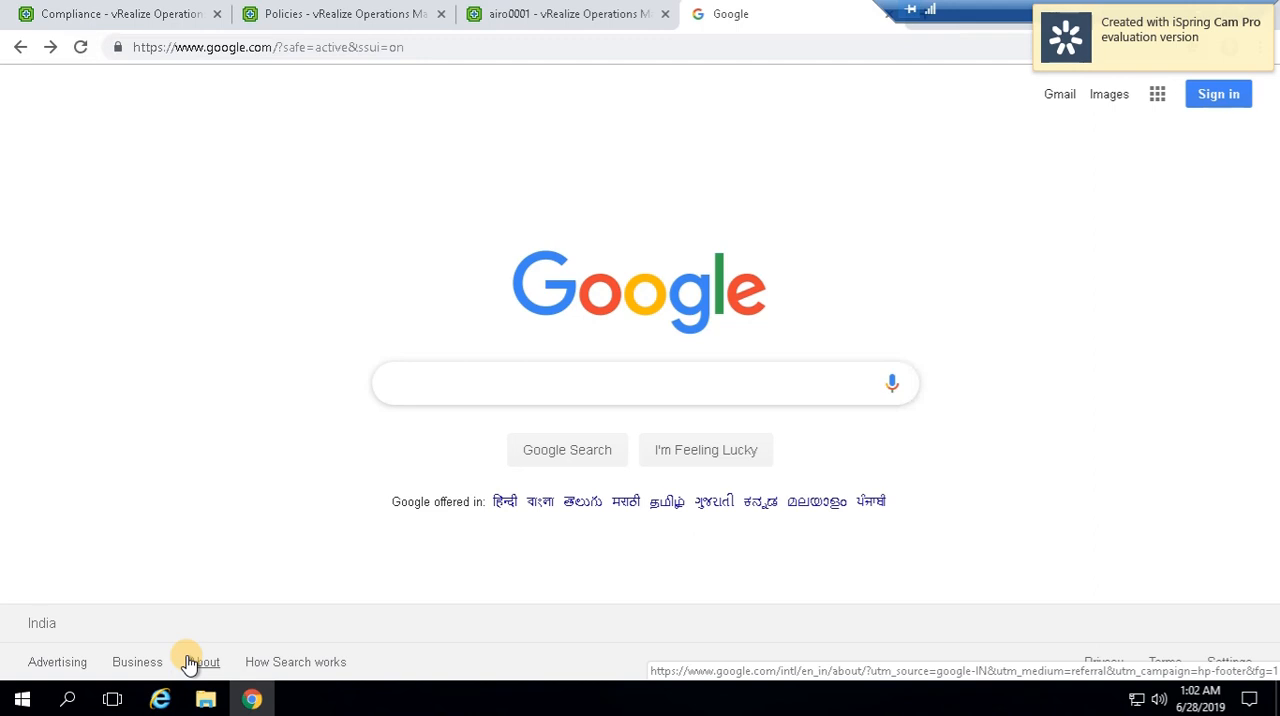
Search Google for "iso compliance vrops" and open the vRealize Operations Compliance Pack for ISO page on VMware Solution Exchange
{"action": "type", "text": "iso compliance"}
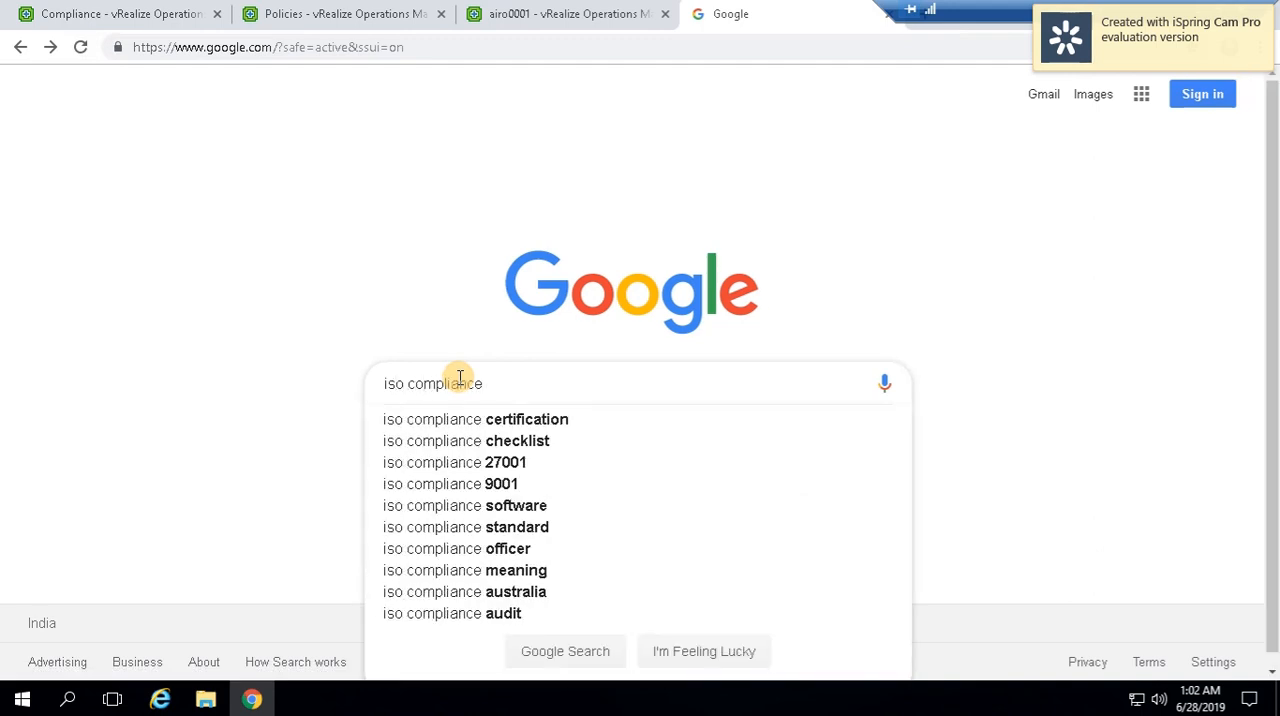
{"action": "type", "text": " vrops"}
{"action": "key", "text": "Return"}
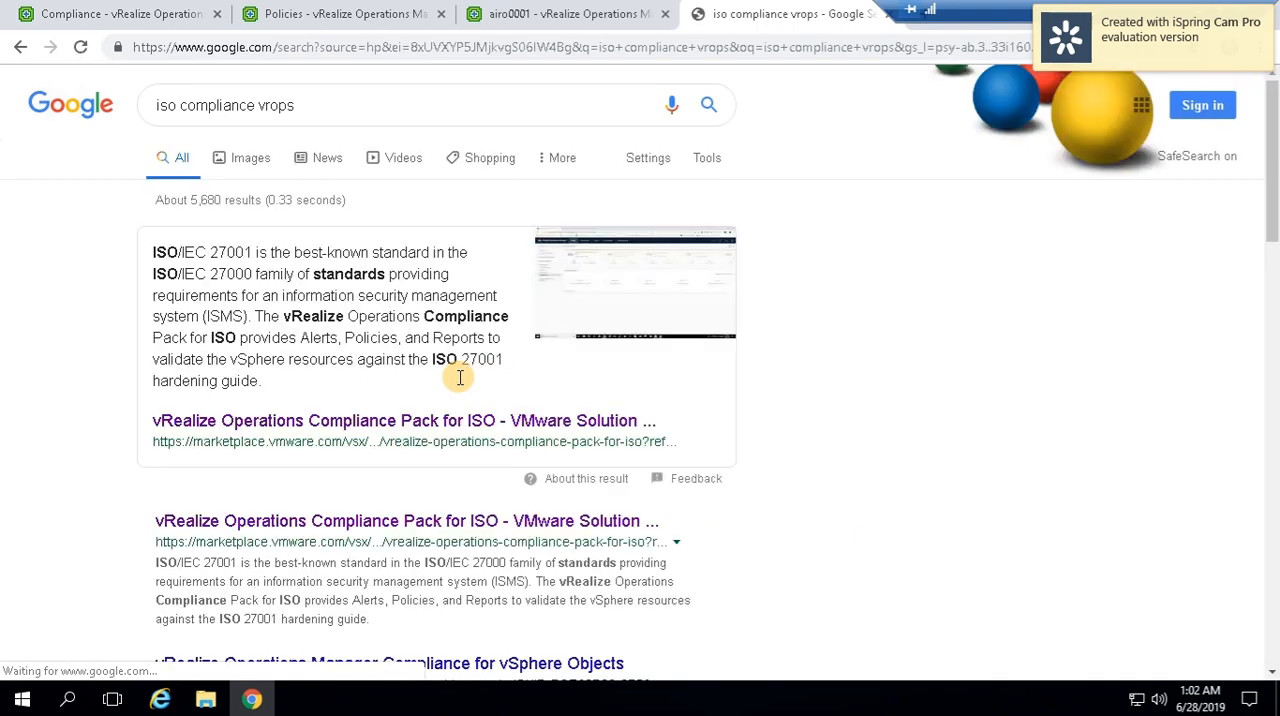
{"action": "left_click", "coordinate": [310, 521]}
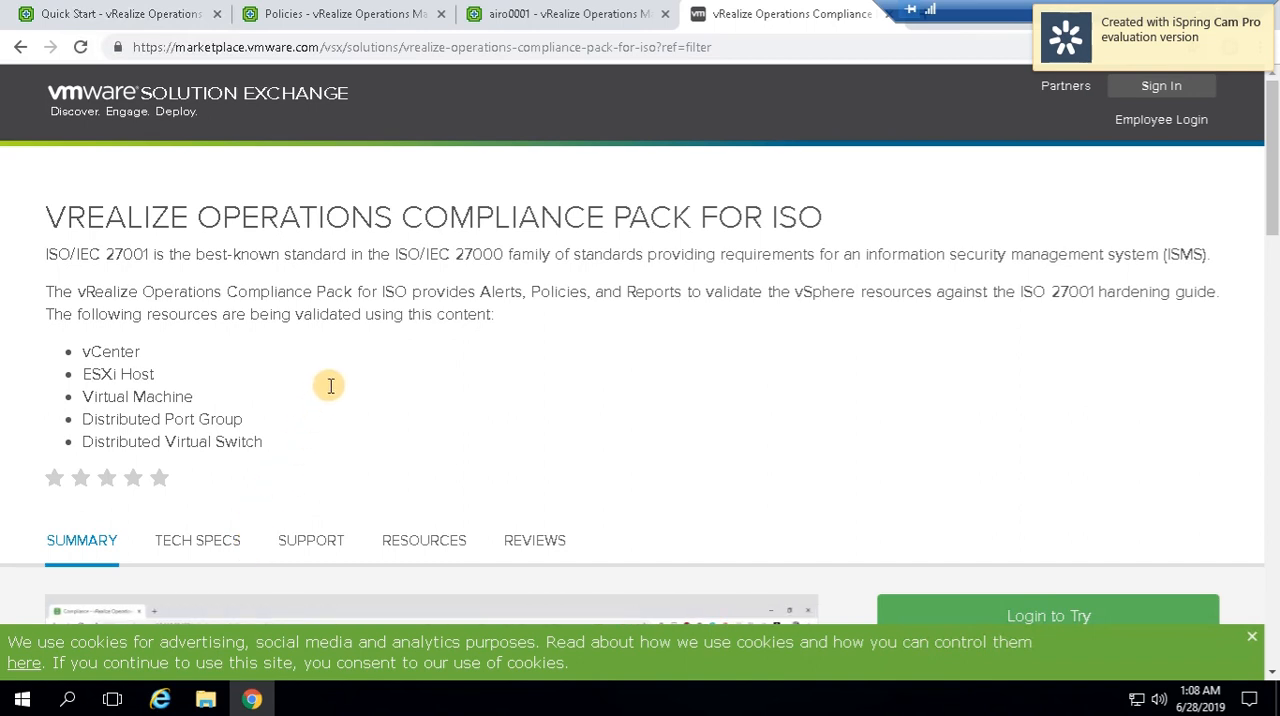
Switch to vRealize Operations Manager, open the Compliance page and go to the installation of the ISO Security Standards benchmark
{"action": "left_click", "coordinate": [142, 16]}
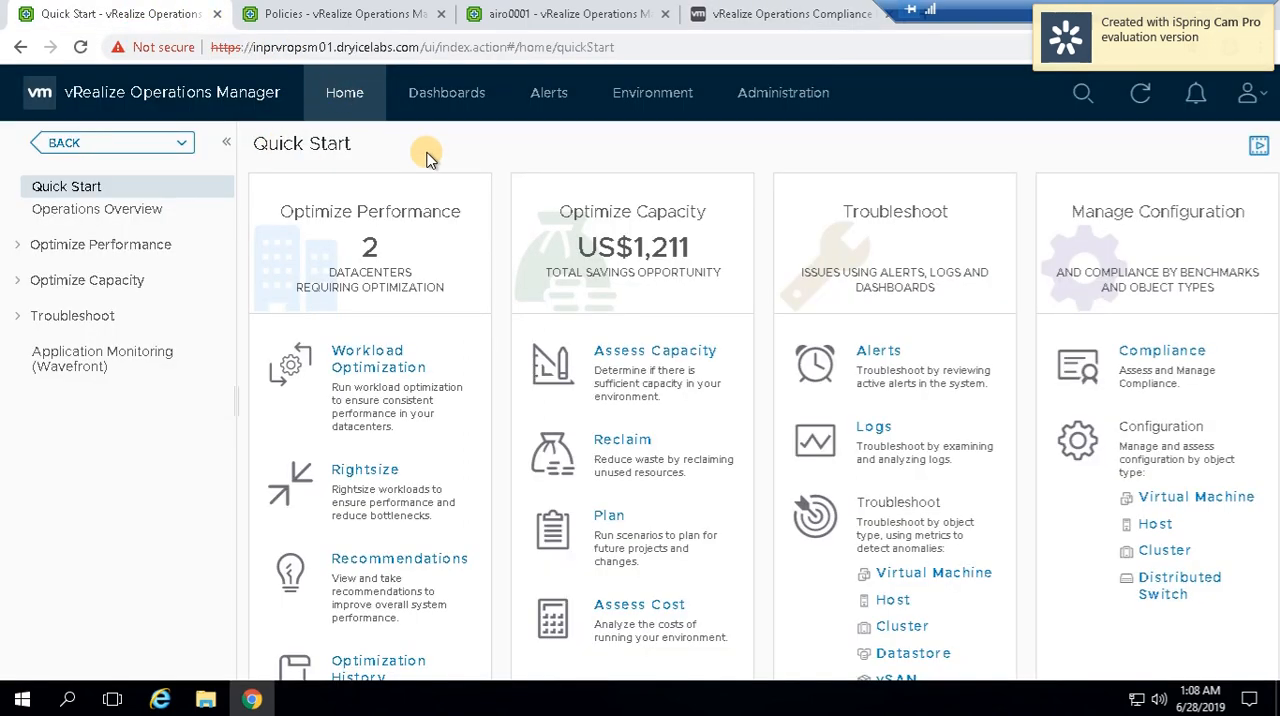
{"action": "left_click", "coordinate": [1152, 352]}
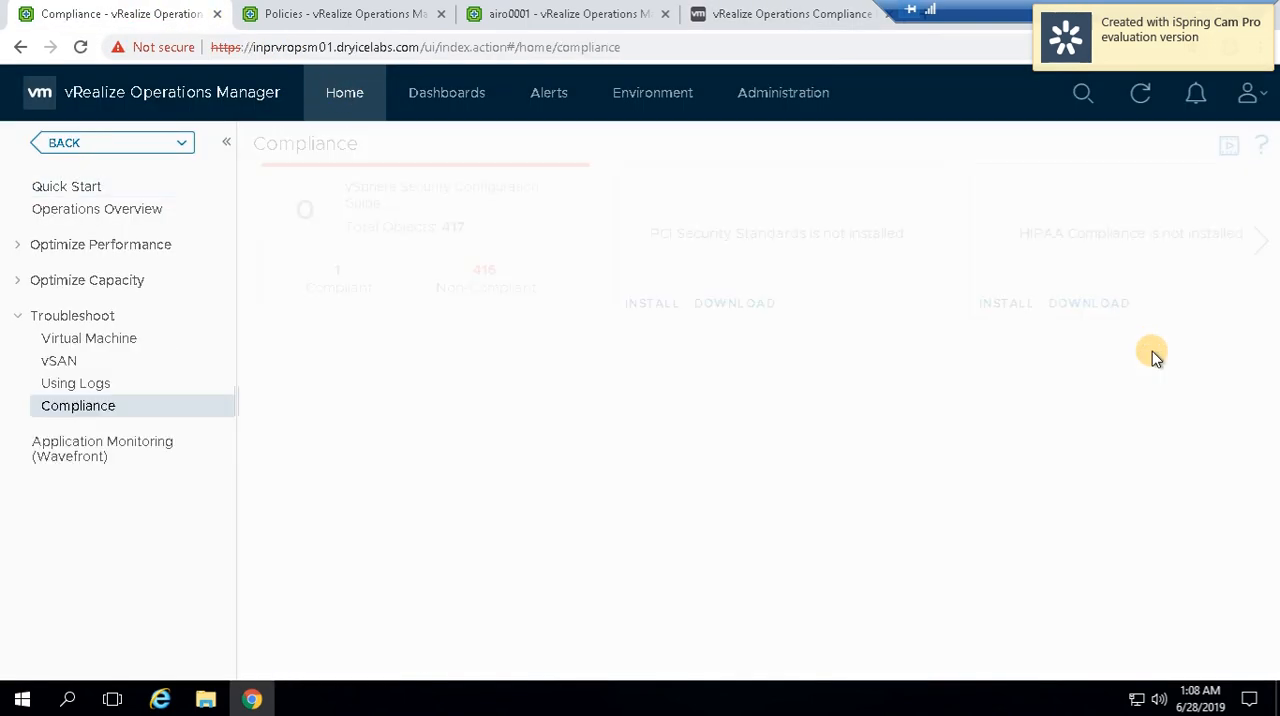
{"action": "left_click", "coordinate": [1261, 240]}
{"action": "left_click", "coordinate": [1261, 240]}
{"action": "left_click", "coordinate": [1261, 240]}
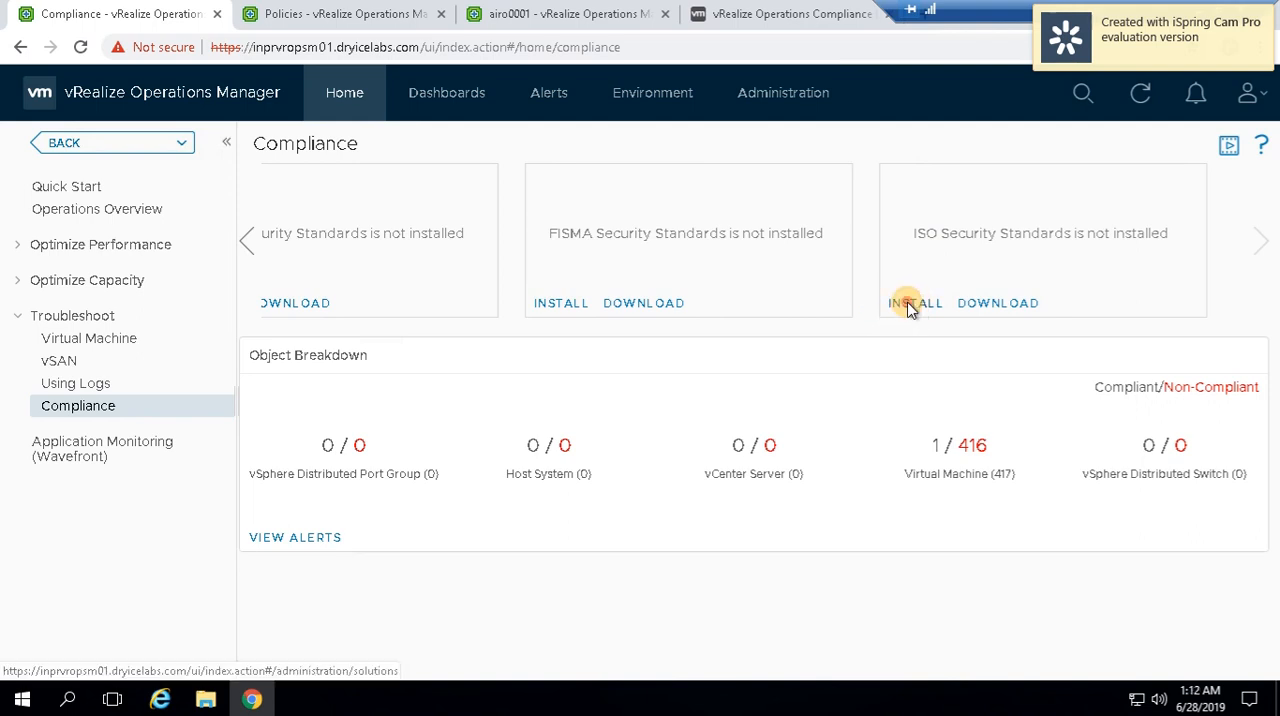
{"action": "left_click", "coordinate": [910, 307]}
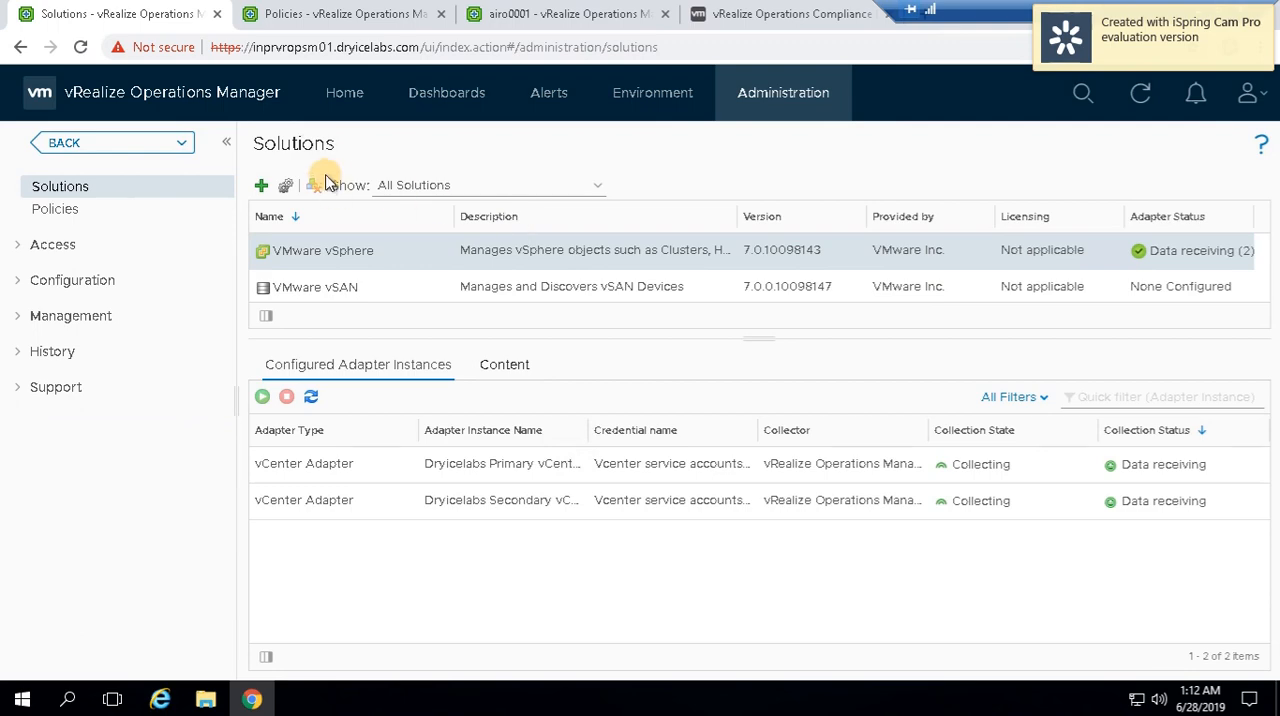
Add a new solution and upload the PAK file vRealize+Operations+Compliance+Pack+for+ISO-1.0.9958634 (1).pak
{"action": "left_click", "coordinate": [261, 185]}
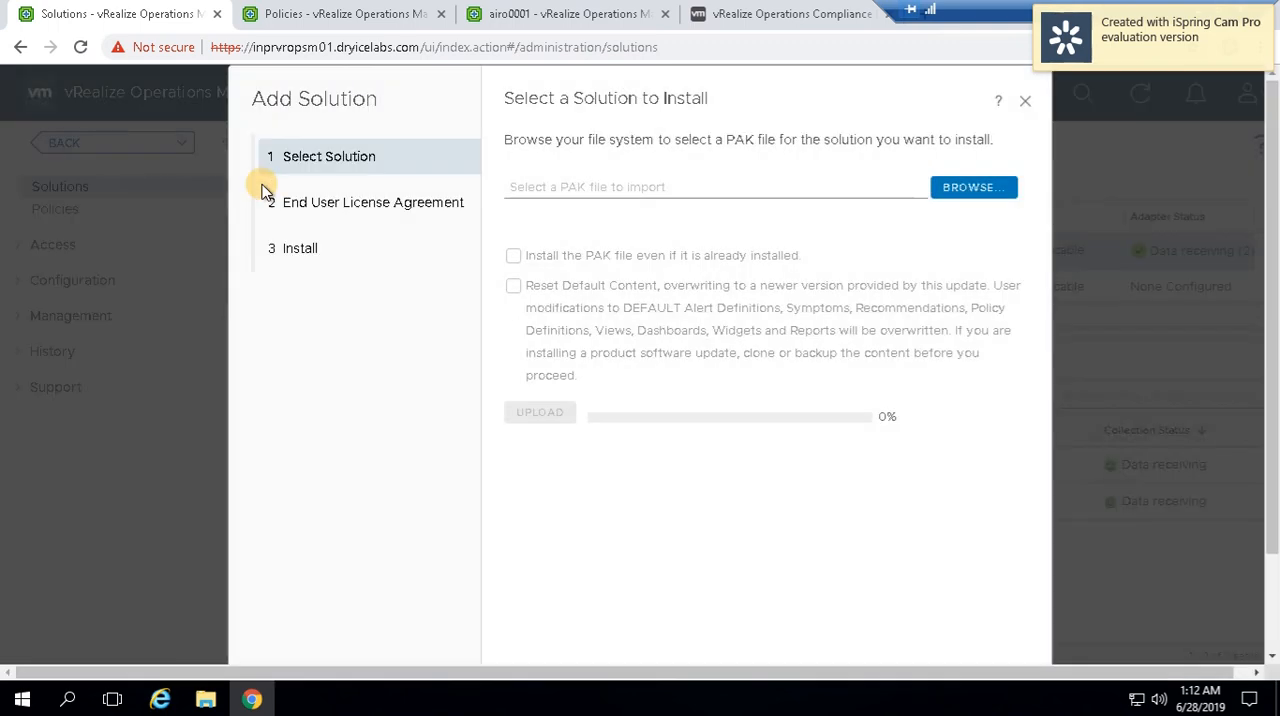
{"action": "left_click", "coordinate": [956, 188]}
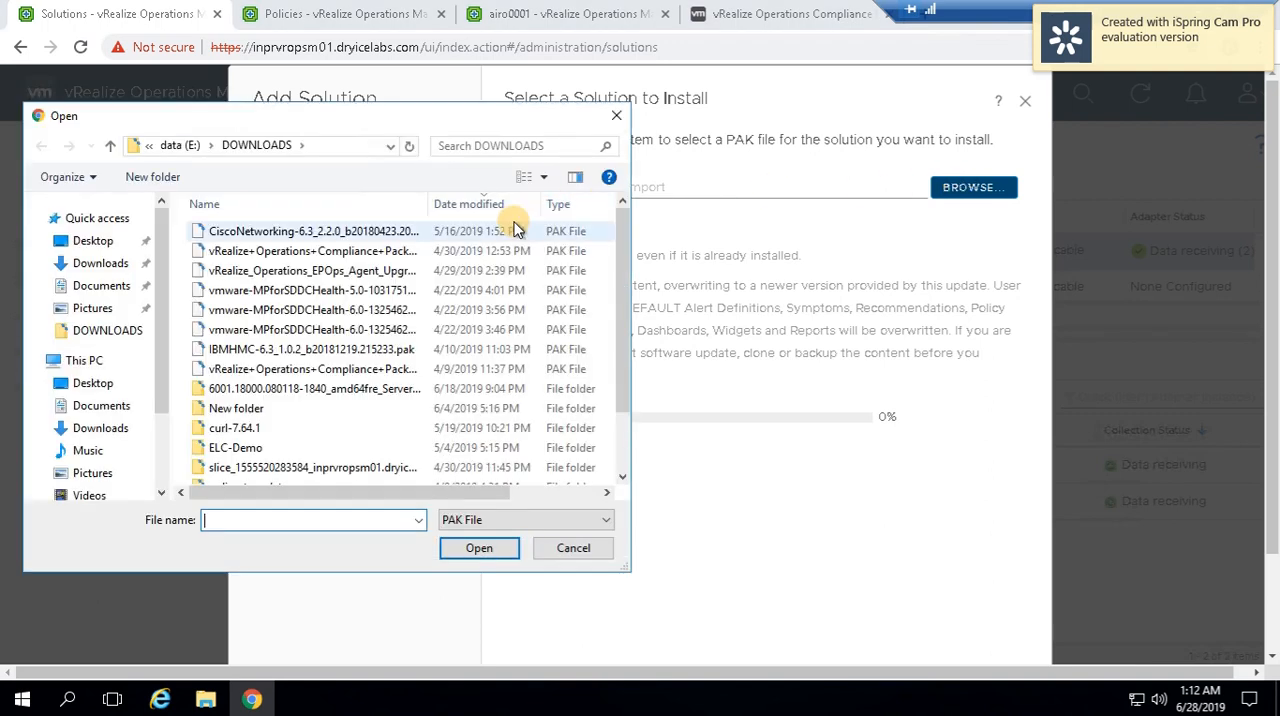
{"action": "left_click", "coordinate": [451, 254]}
{"action": "left_click", "coordinate": [479, 548]}
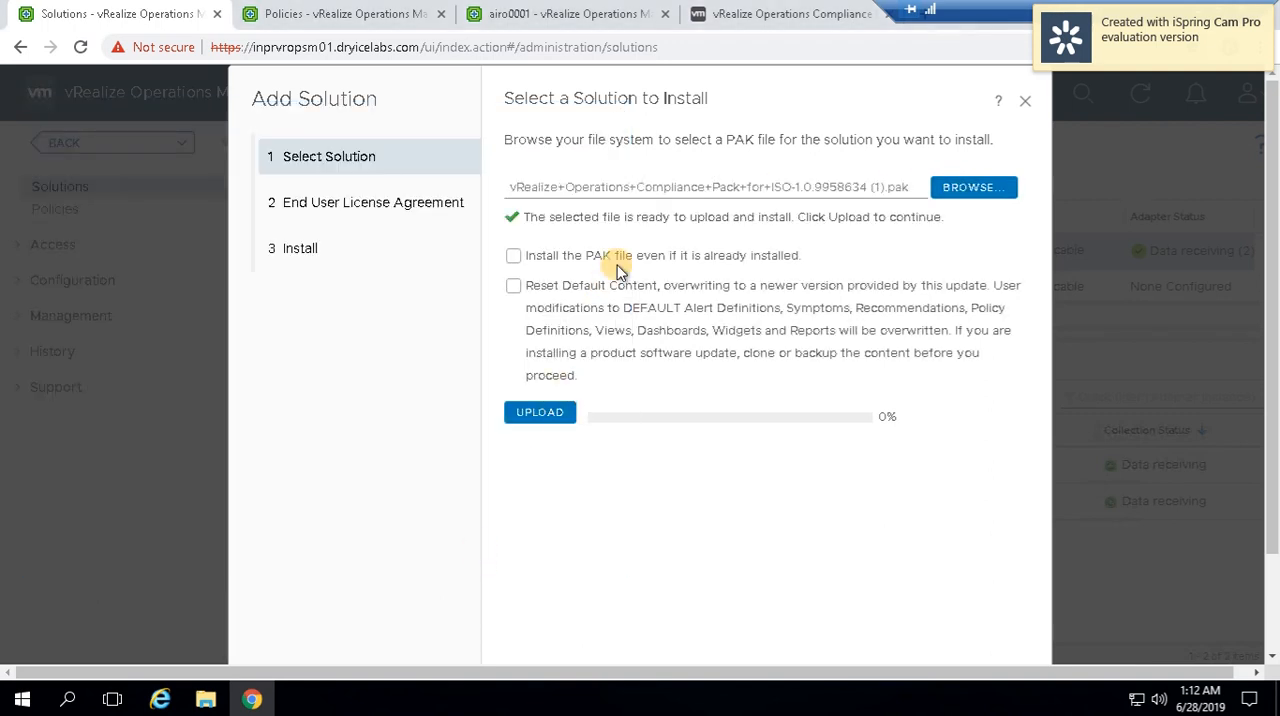
{"action": "left_click", "coordinate": [536, 416]}
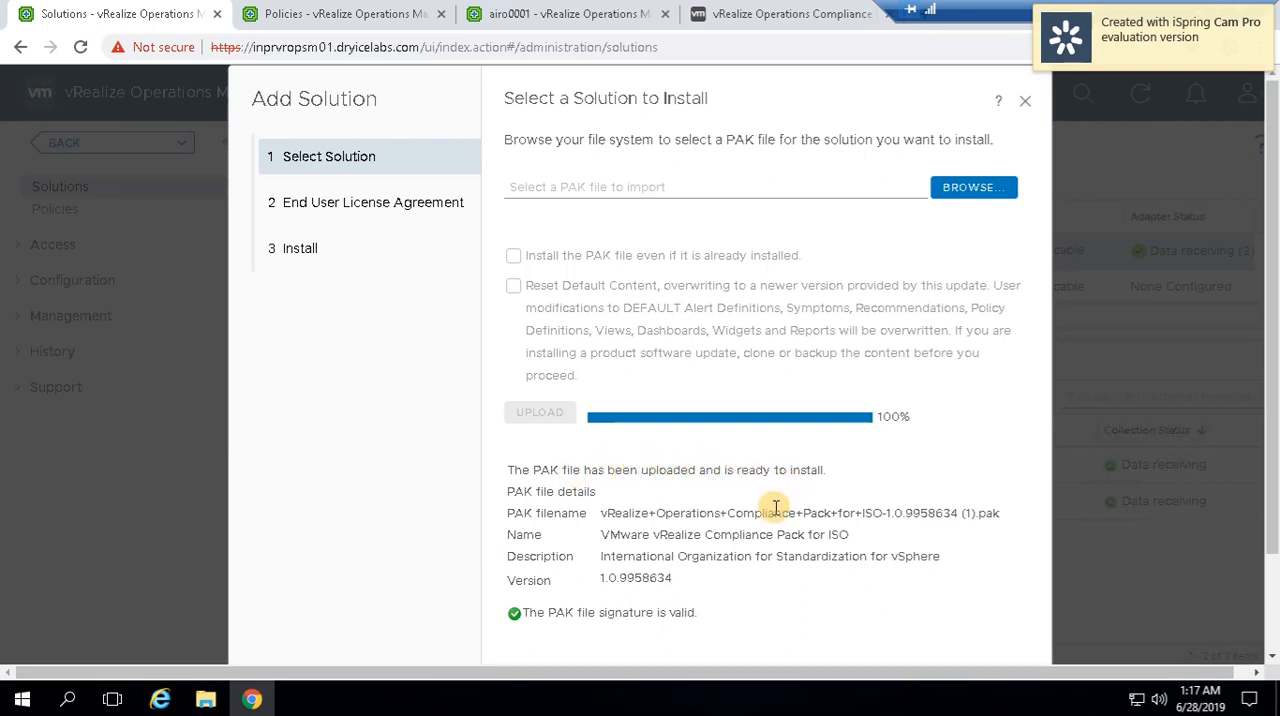
Accept the end user license agreement, install the ISO compliance pack and finish the Add Solution wizard
{"action": "scroll", "coordinate": [776, 507], "scroll_direction": "down", "scroll_amount": 3}
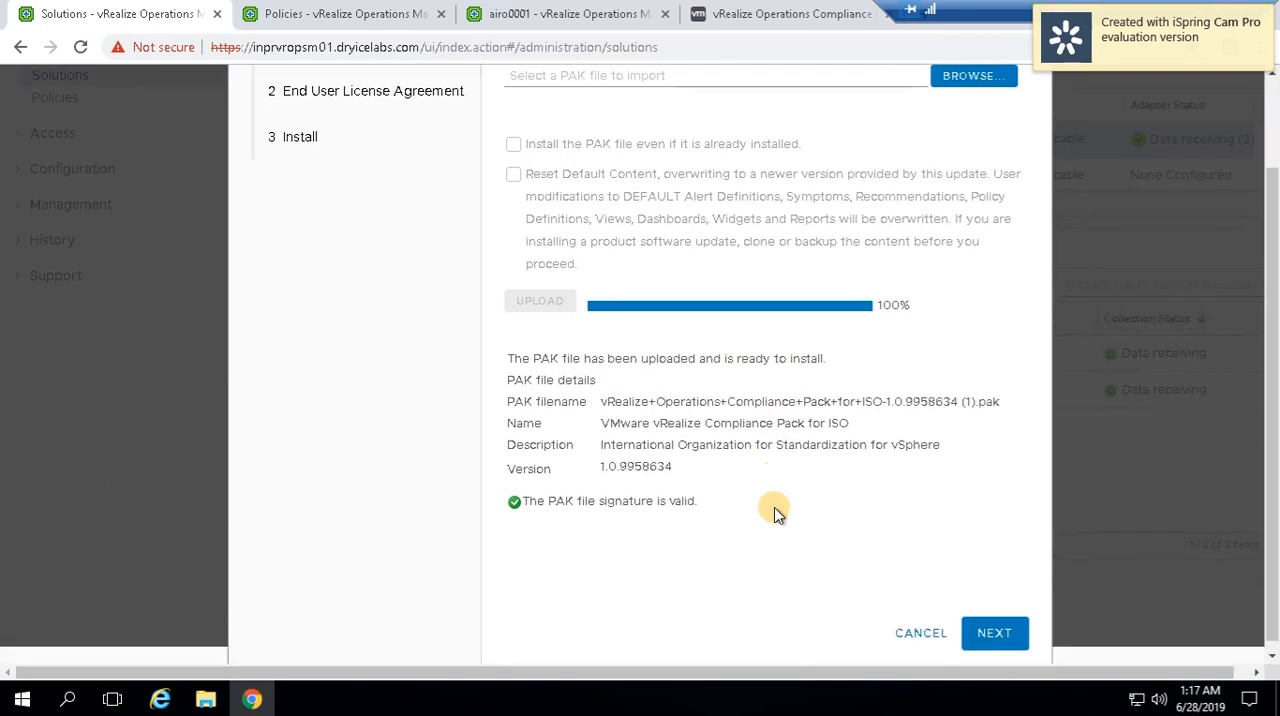
{"action": "left_click", "coordinate": [995, 632]}
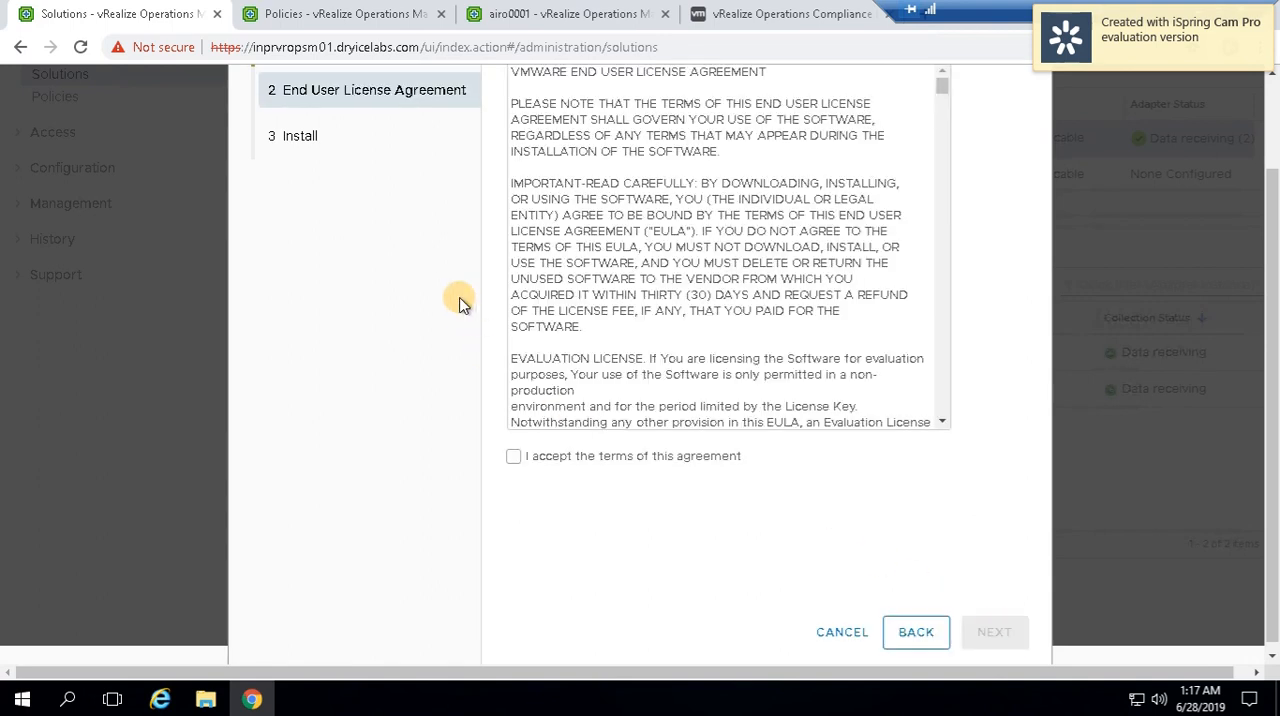
{"action": "left_click", "coordinate": [513, 458]}
{"action": "left_click", "coordinate": [995, 634]}
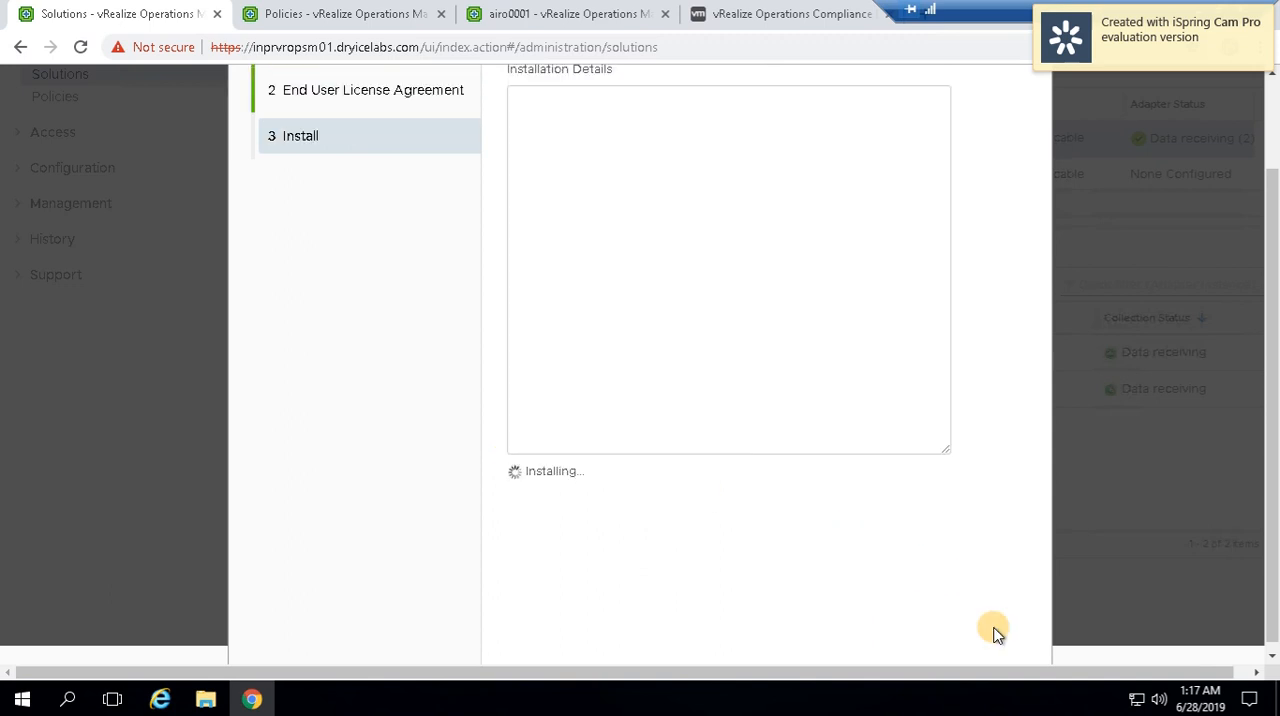
{"action": "scroll", "coordinate": [891, 515], "scroll_direction": "up", "scroll_amount": 2}
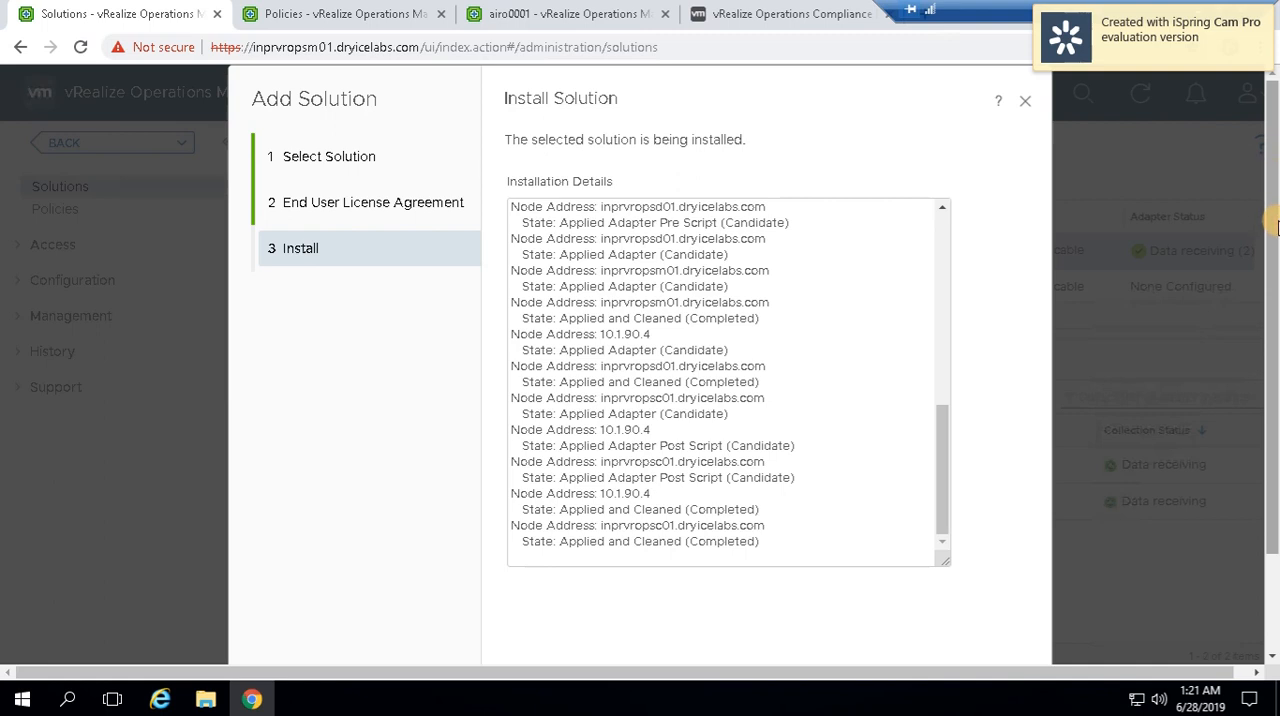
{"action": "left_click_drag", "start_coordinate": [1275, 228], "coordinate": [1266, 322]}
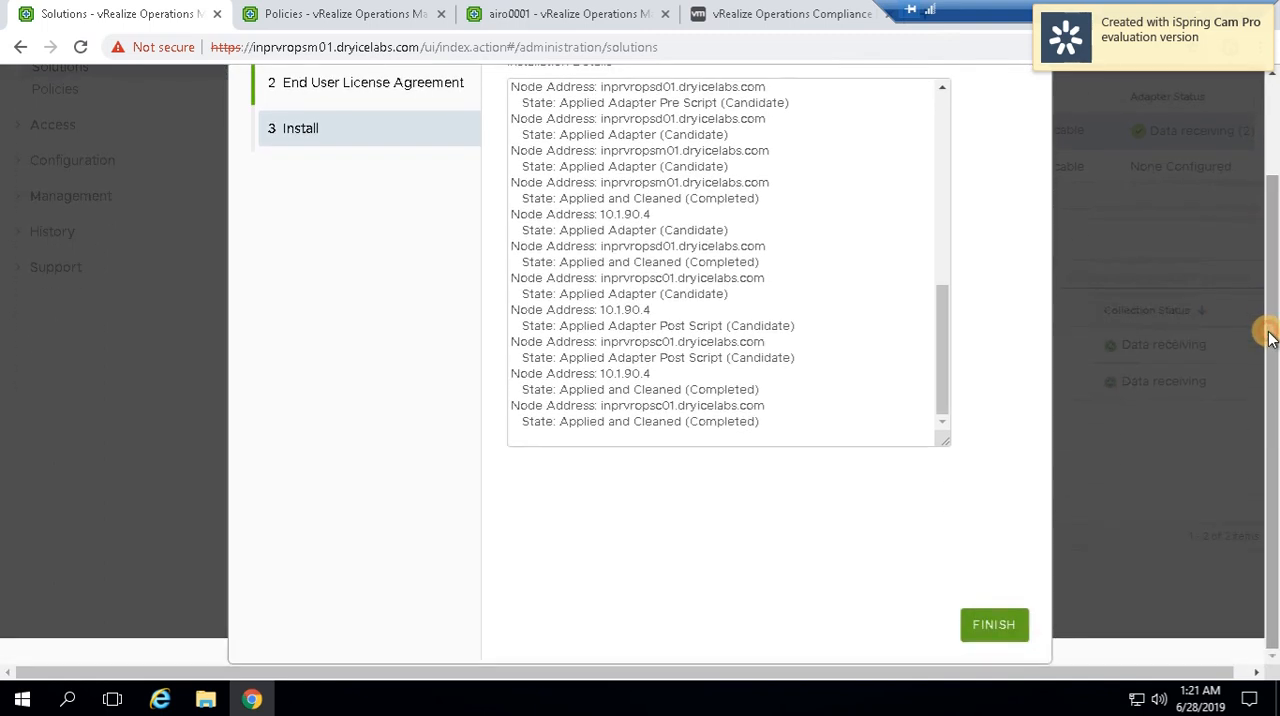
{"action": "left_click", "coordinate": [995, 624]}
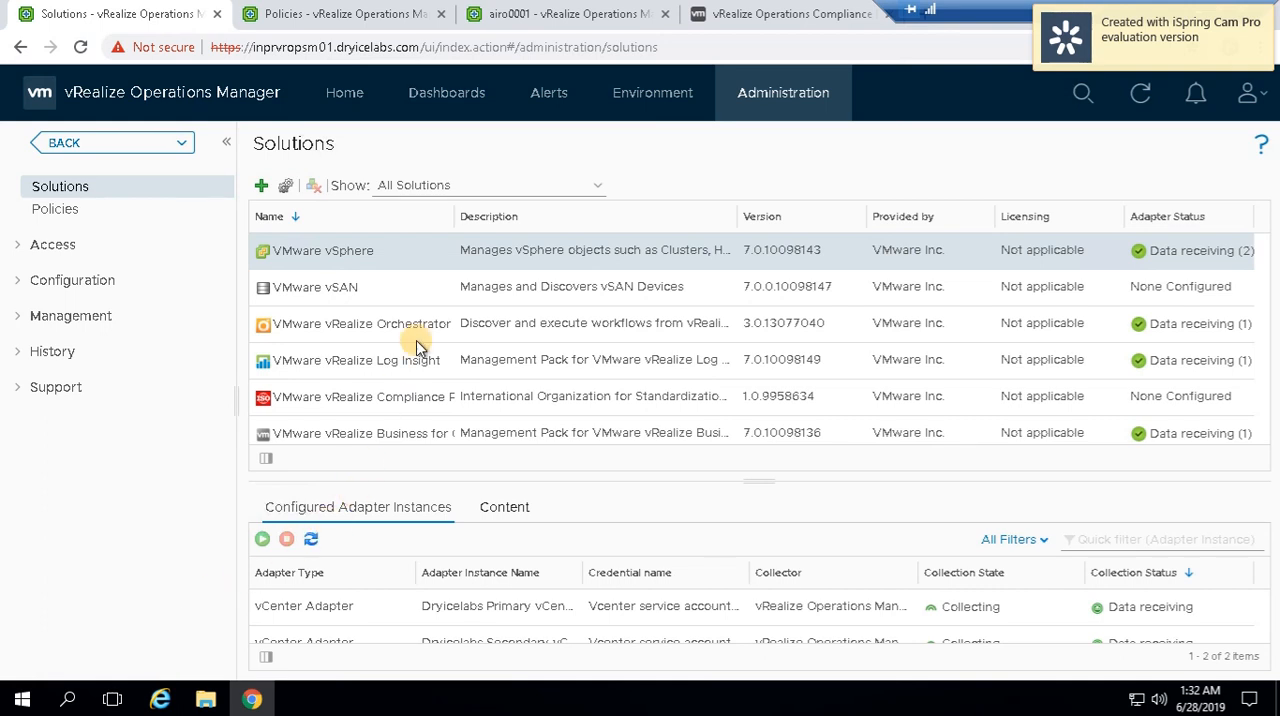
Return to the Compliance page and start enabling the ISO Security Standards benchmark
{"action": "left_click", "coordinate": [345, 92]}
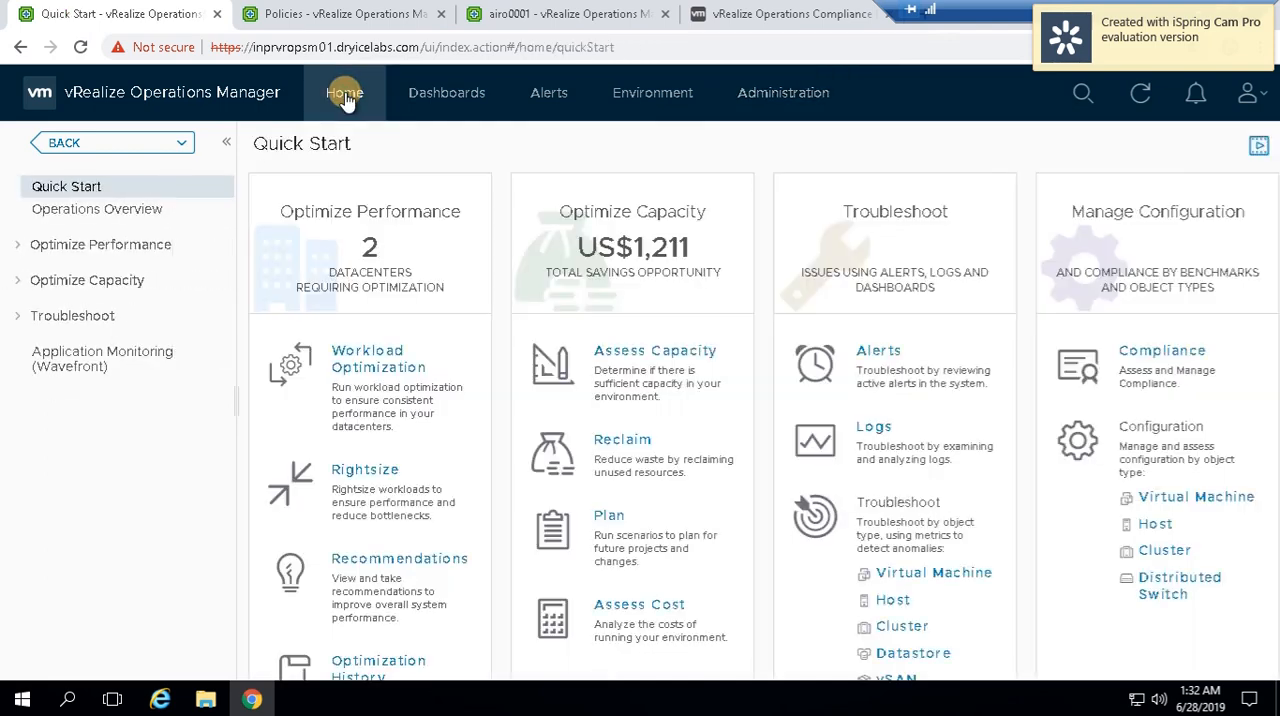
{"action": "left_click", "coordinate": [1162, 351]}
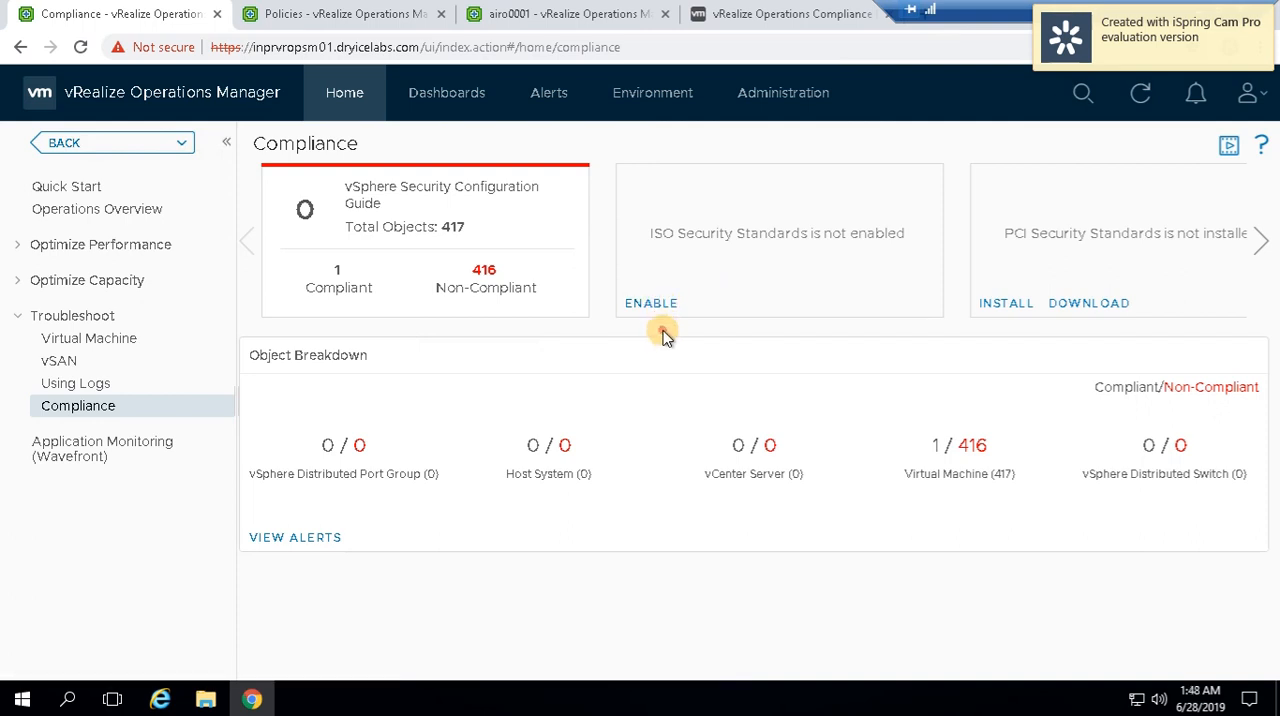
{"action": "left_click", "coordinate": [655, 305]}
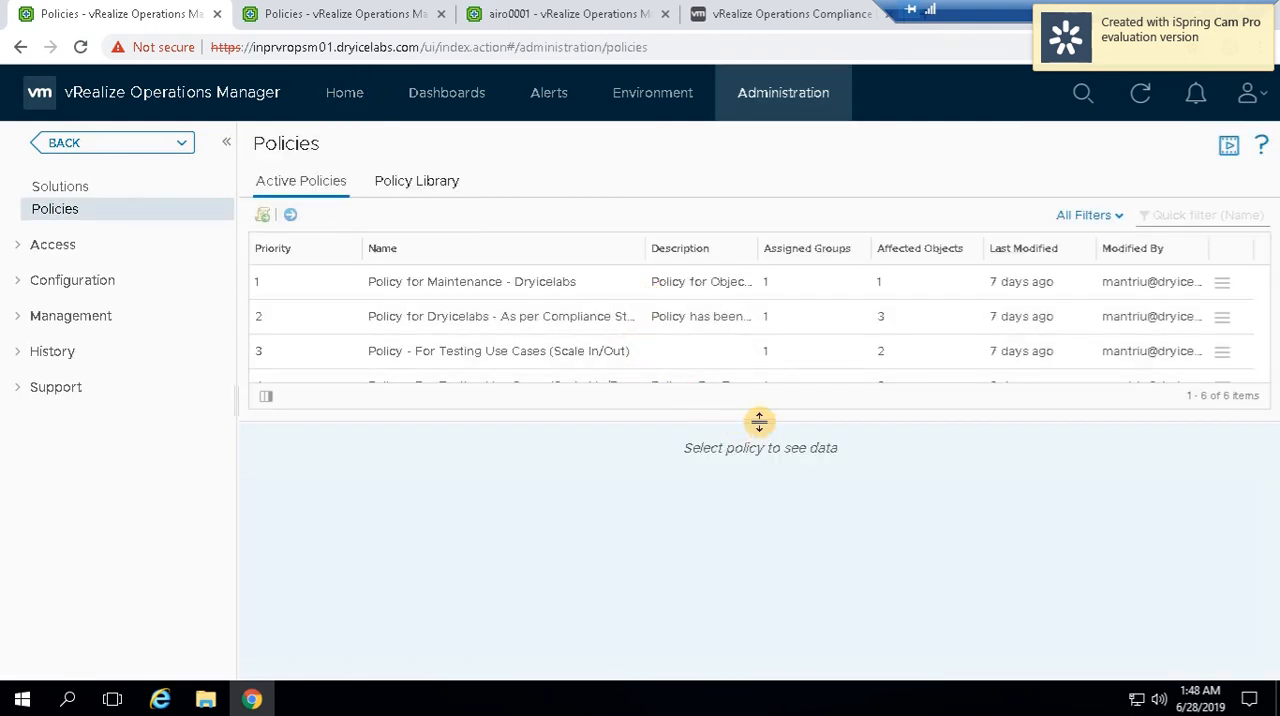
Find Policy for Dryice Labs under the Dec 11, 2018 vSphere Solution's Default Policy in the policy library and open it for editing
{"action": "left_click_drag", "start_coordinate": [759, 422], "coordinate": [761, 548]}
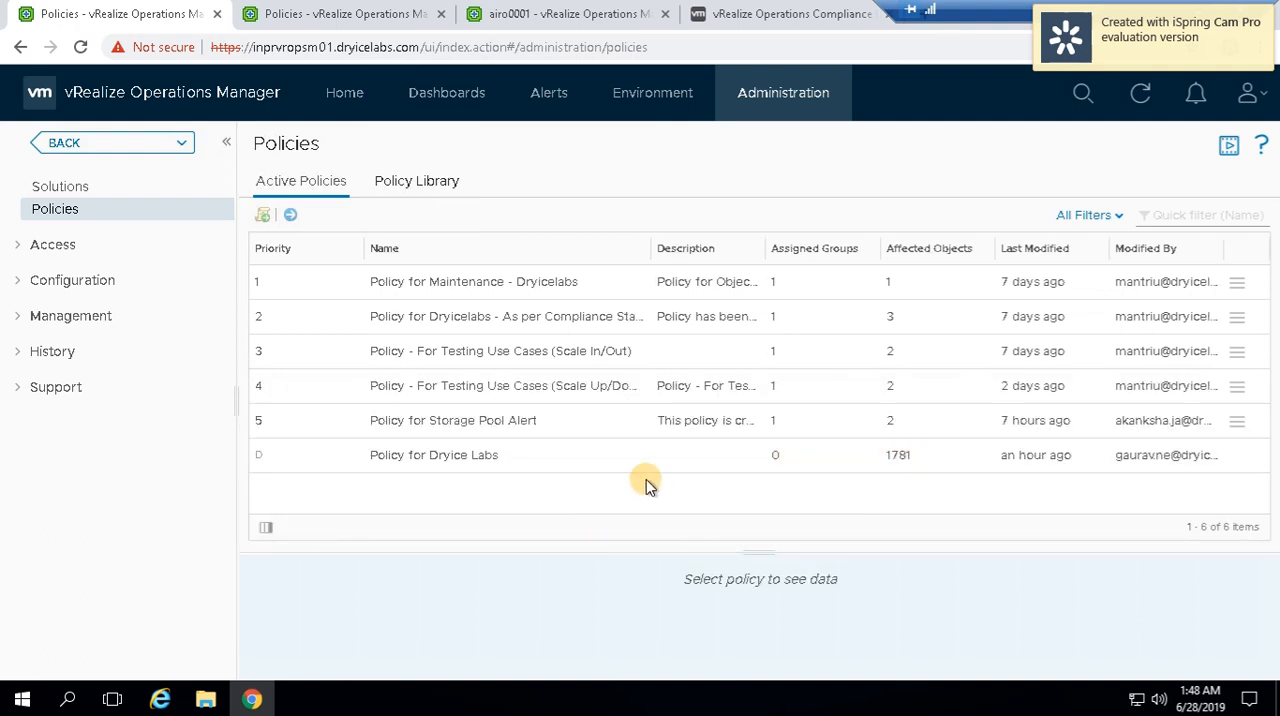
{"action": "left_click", "coordinate": [456, 462]}
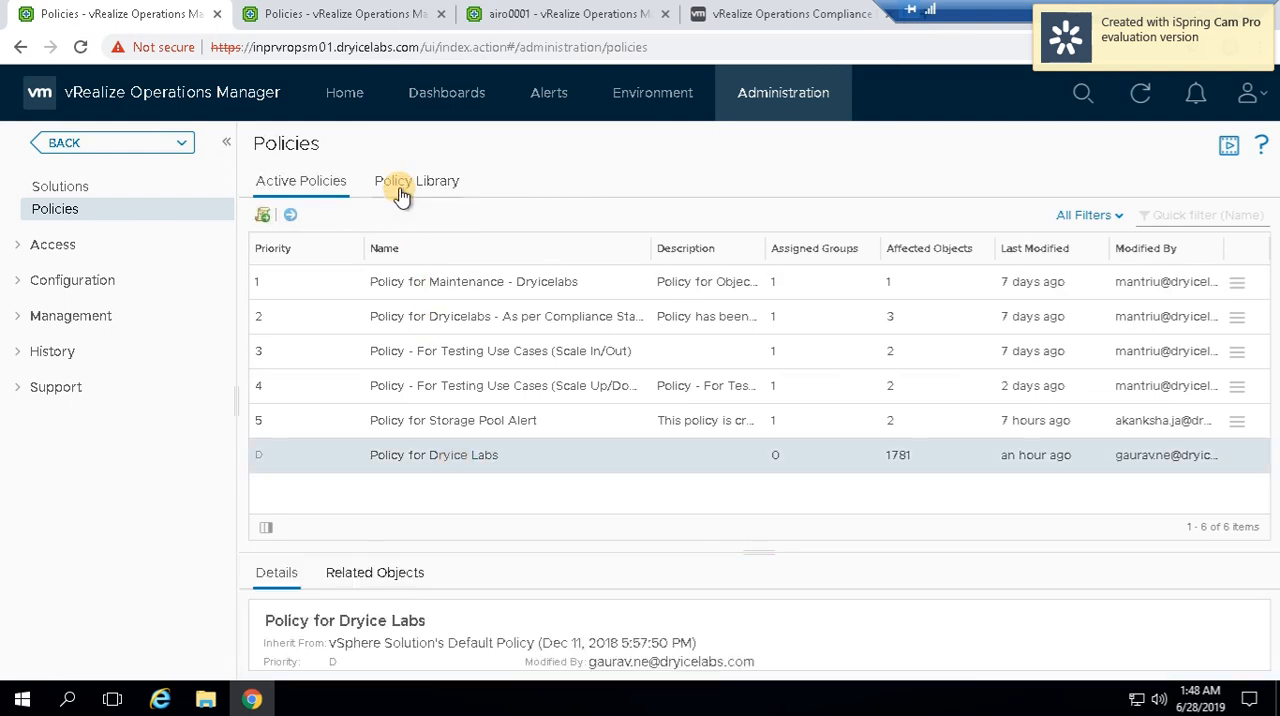
{"action": "left_click", "coordinate": [401, 189]}
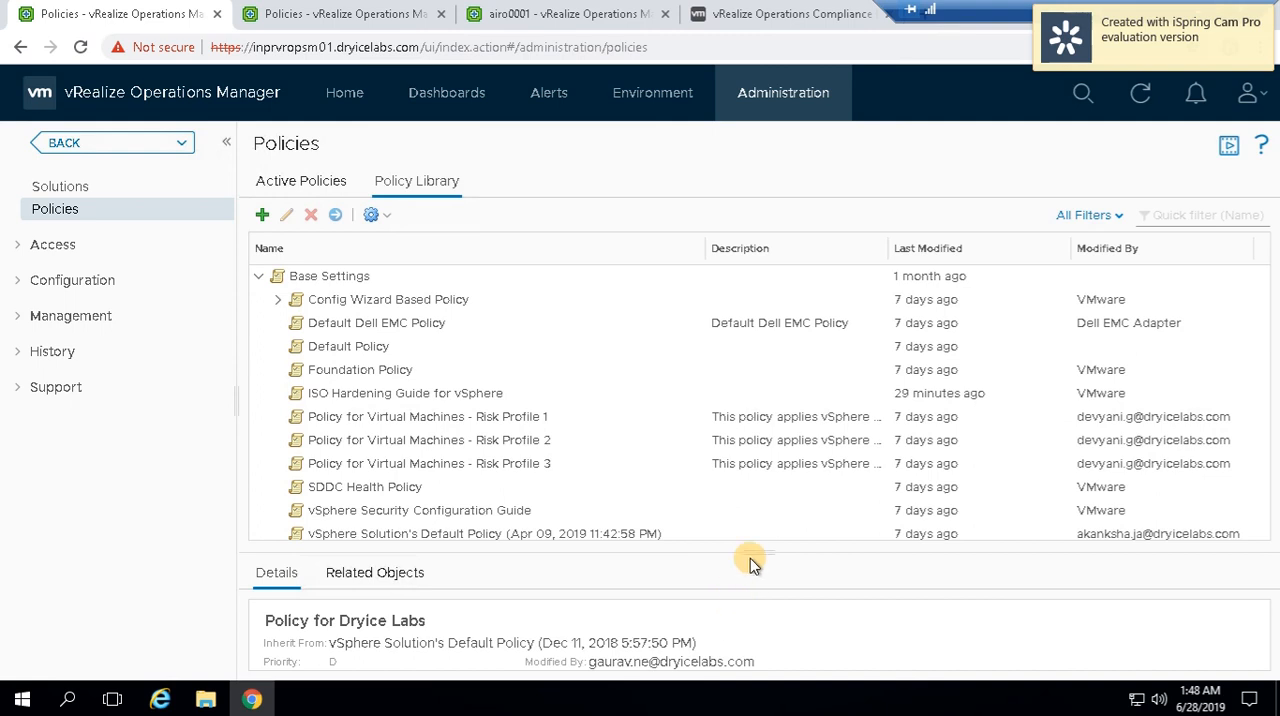
{"action": "left_click_drag", "start_coordinate": [750, 553], "coordinate": [736, 630]}
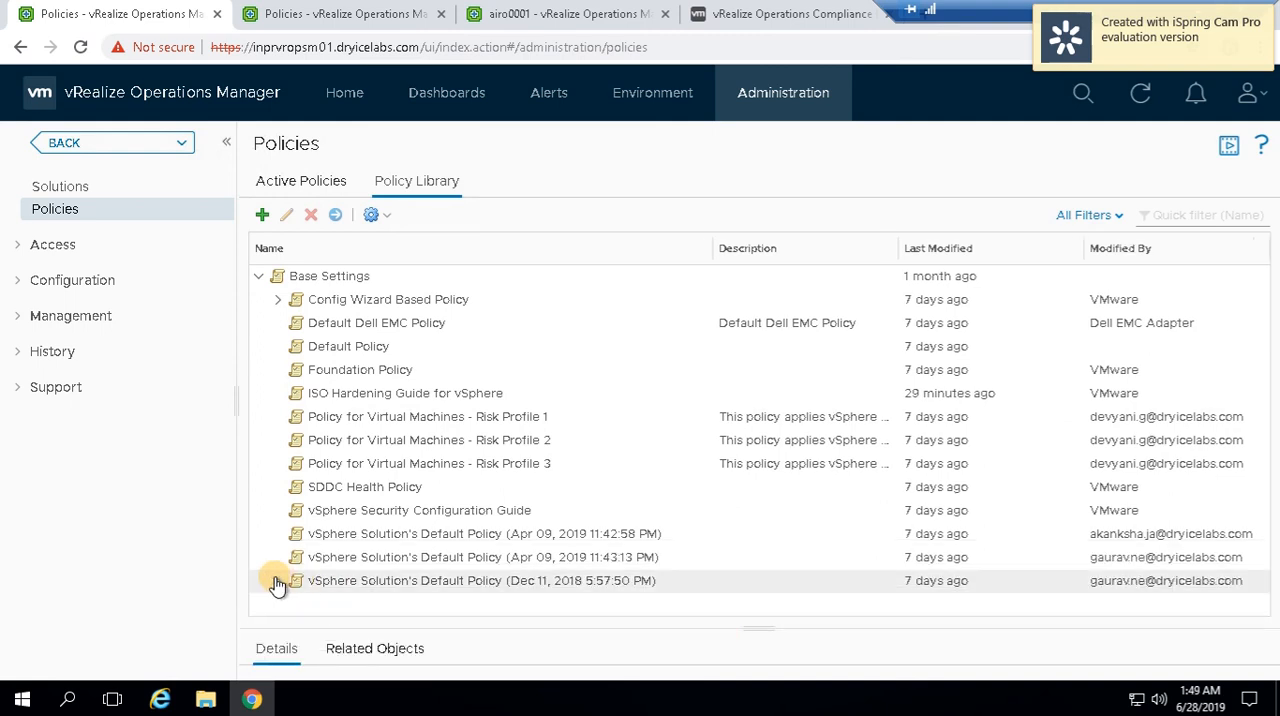
{"action": "left_click", "coordinate": [277, 580]}
{"action": "left_click", "coordinate": [333, 605]}
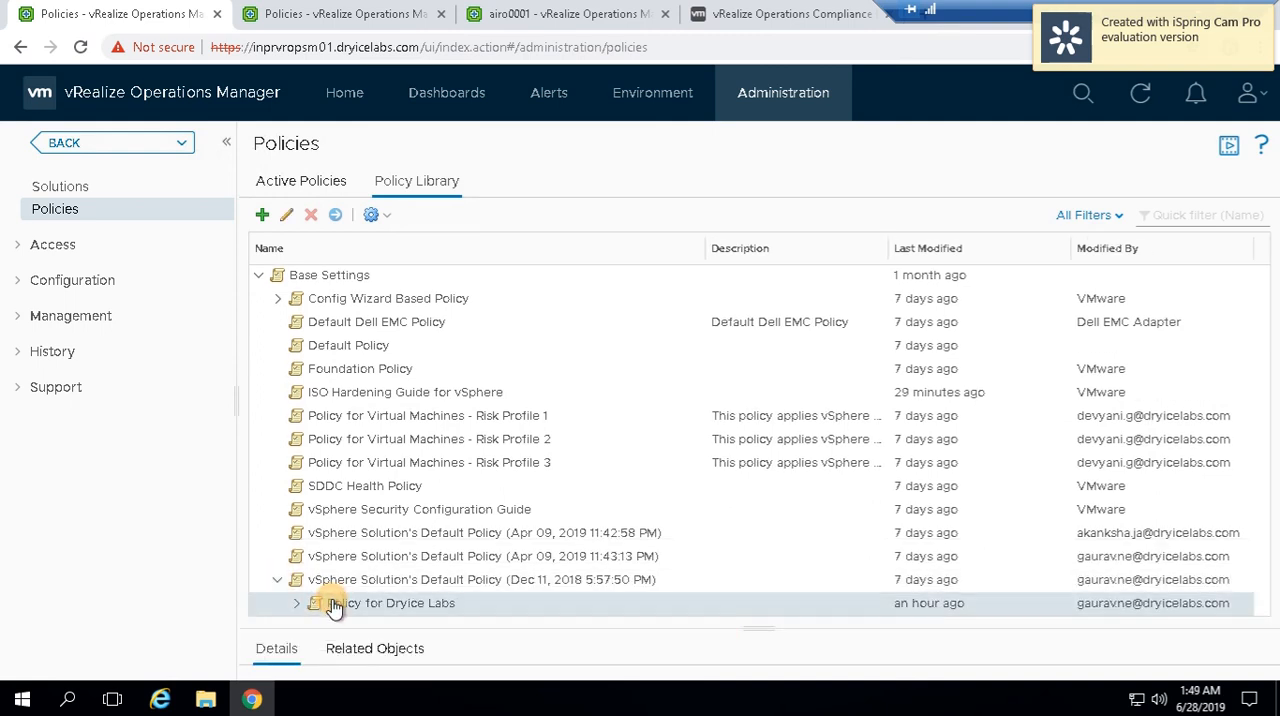
{"action": "left_click", "coordinate": [288, 223]}
Show the policy's Alert / Symptom Definitions and filter the alert definitions by "iso hardening"
{"action": "left_click_drag", "start_coordinate": [1272, 338], "coordinate": [1272, 450]}
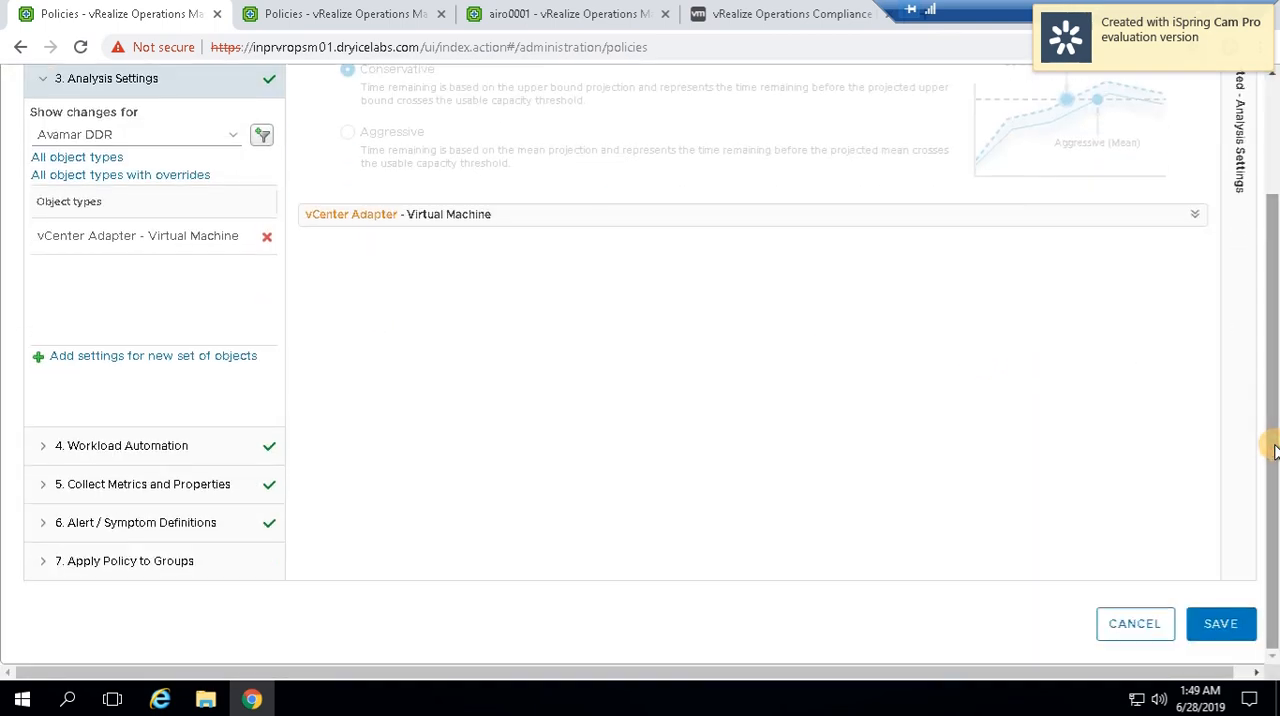
{"action": "left_click", "coordinate": [37, 526]}
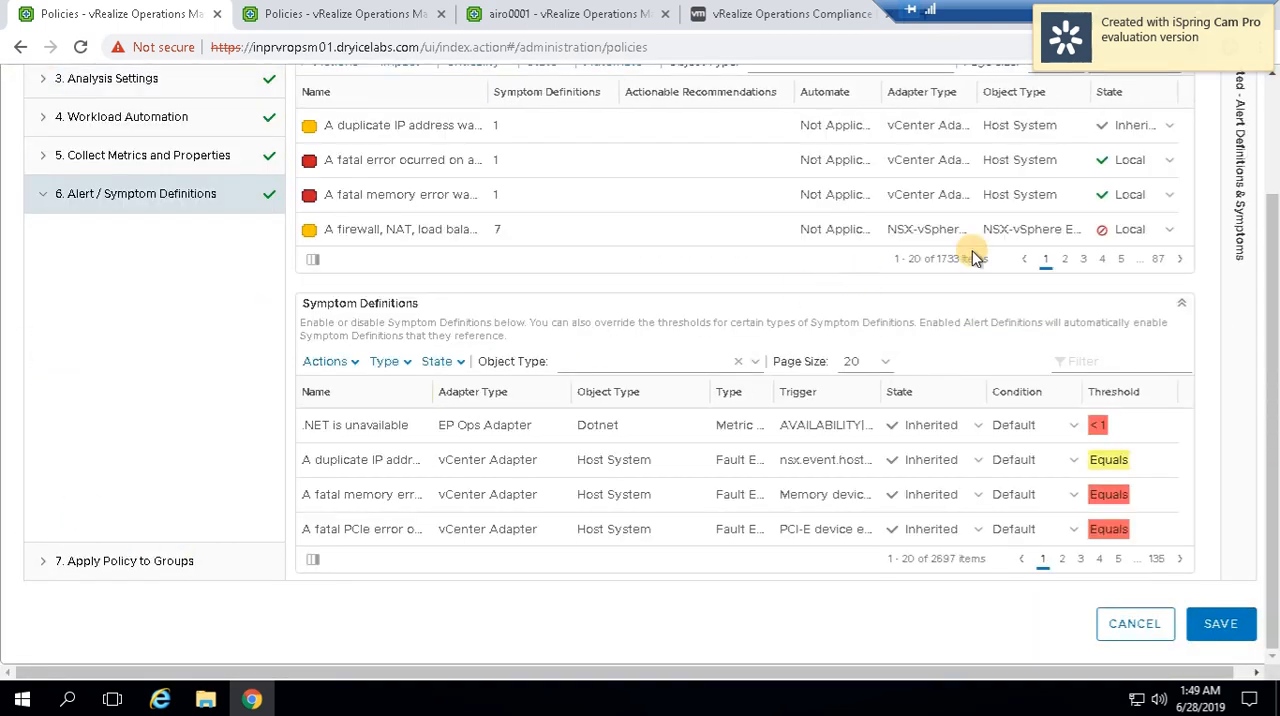
{"action": "scroll", "coordinate": [1000, 250], "scroll_direction": "up", "scroll_amount": 3}
{"action": "left_click", "coordinate": [1115, 211]}
{"action": "type", "text": "isc"}
{"action": "type", "text": " hardening"}
{"action": "key", "text": "Return"}
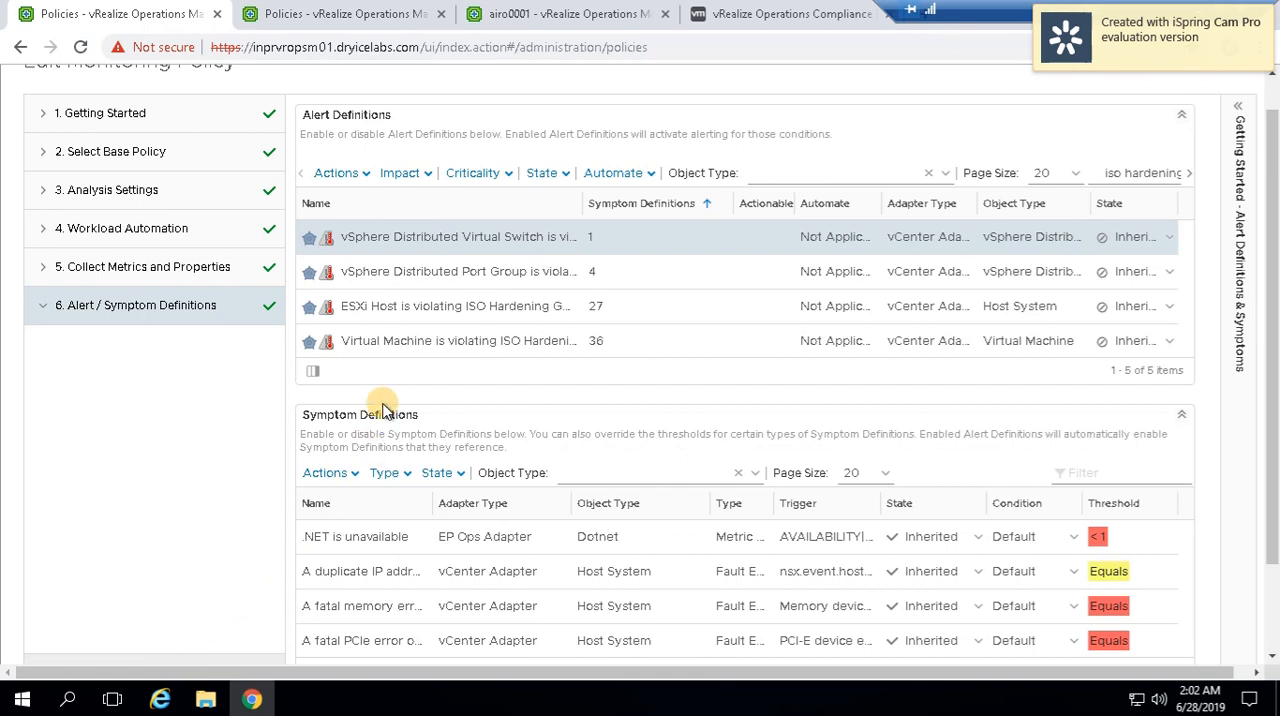
Set the state of all filtered ISO hardening alert definitions to Enable and save the policy
{"action": "left_click", "coordinate": [366, 174]}
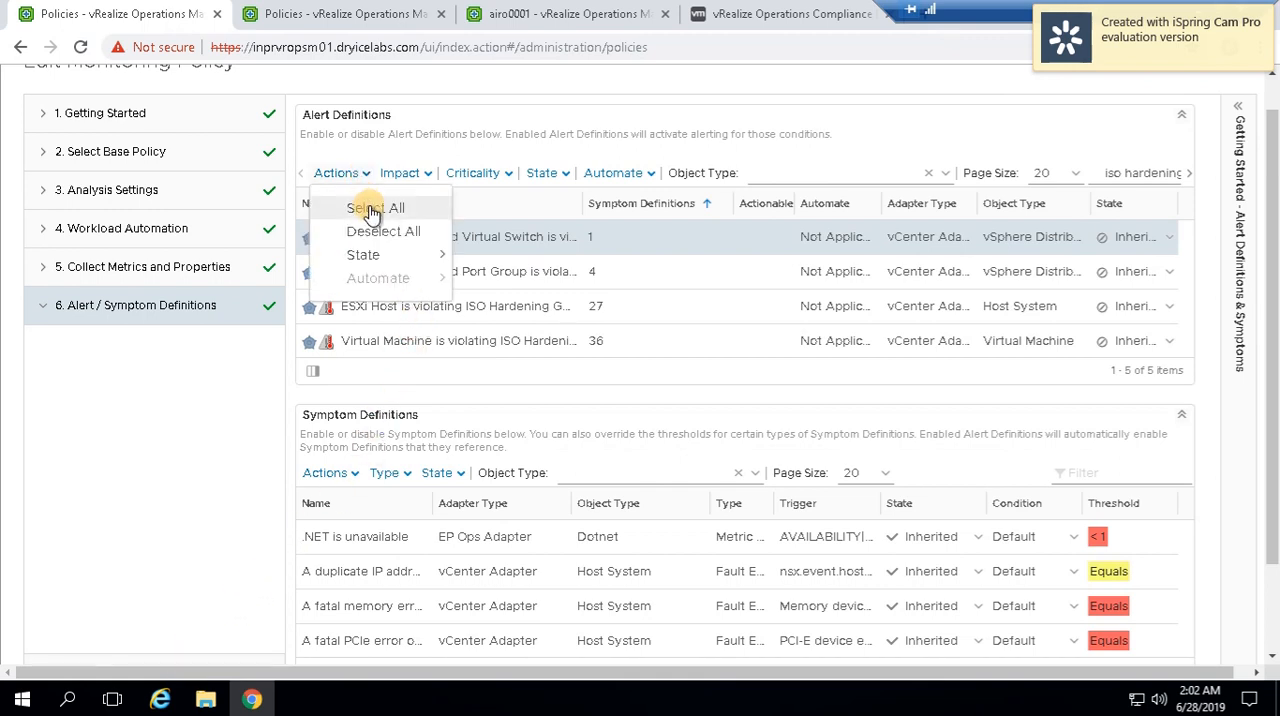
{"action": "left_click", "coordinate": [365, 207]}
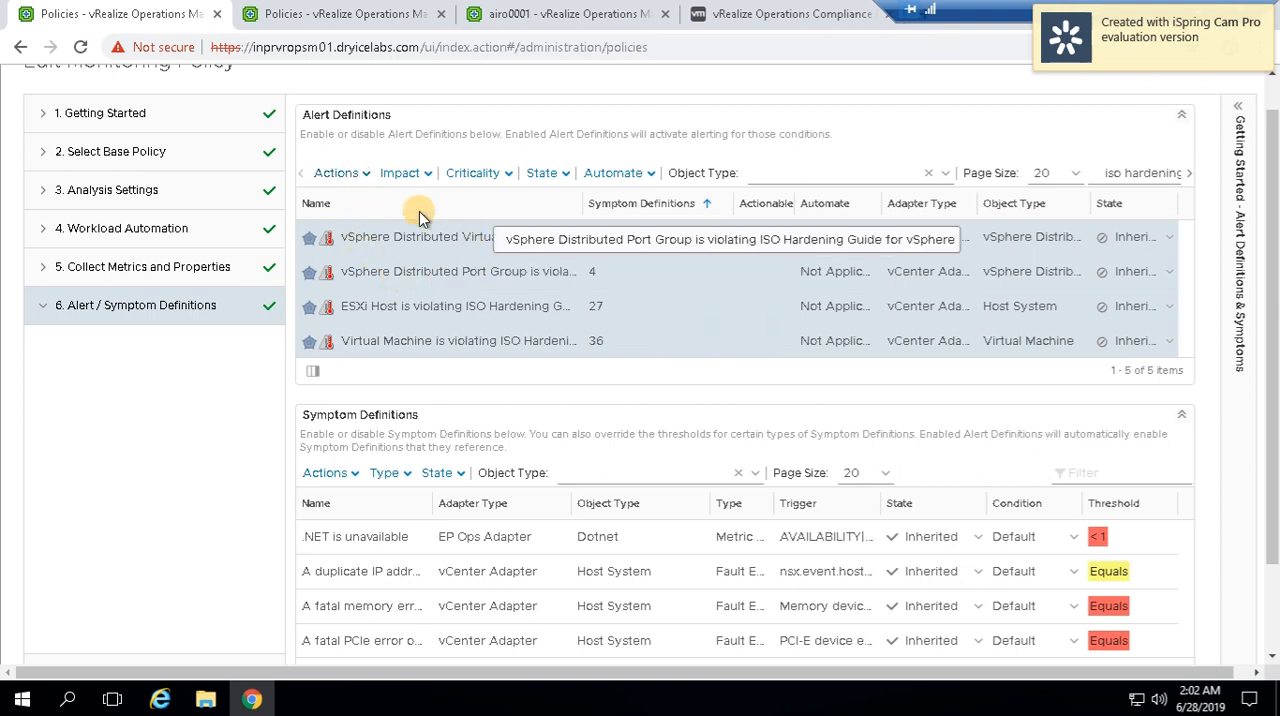
{"action": "left_click", "coordinate": [366, 174]}
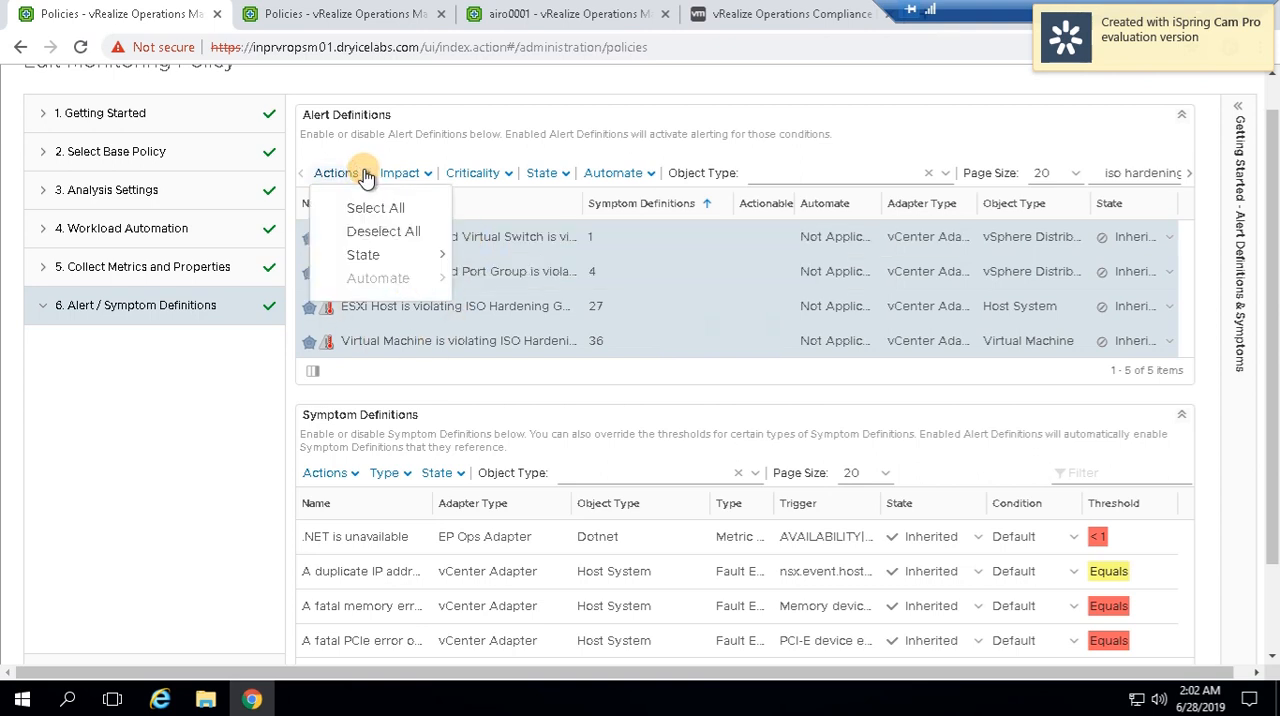
{"action": "mouse_move", "coordinate": [373, 260]}
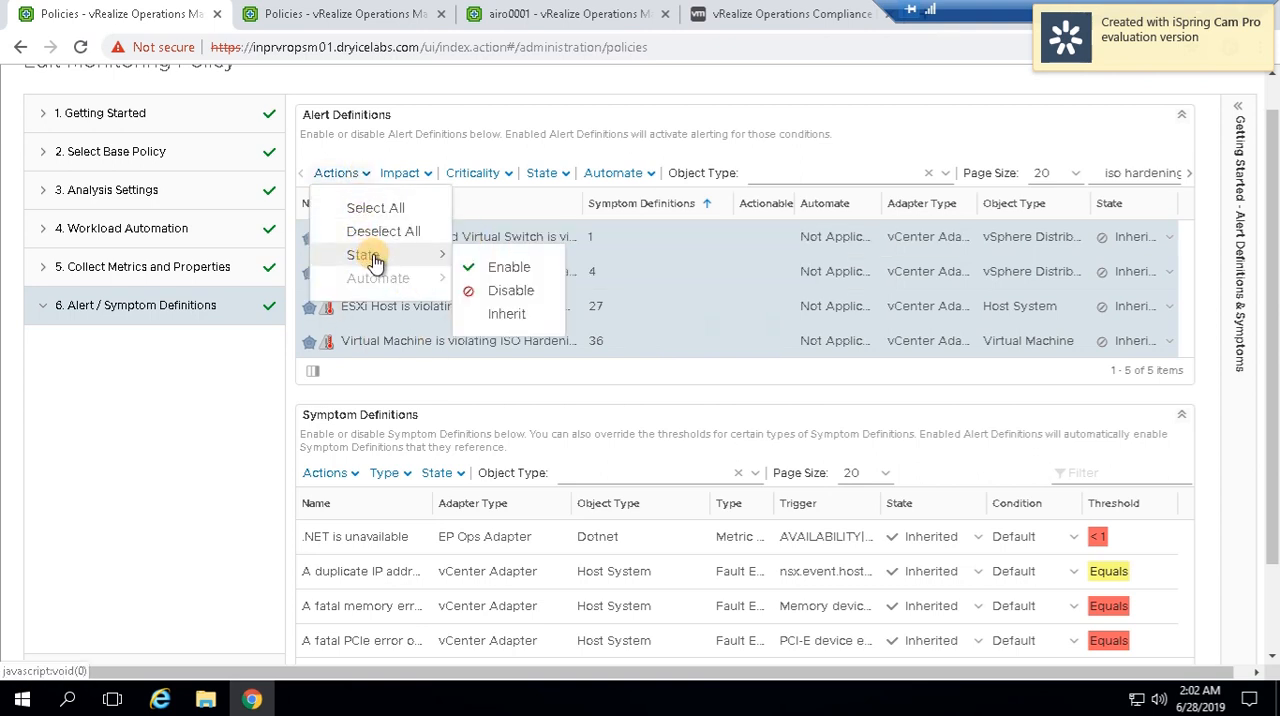
{"action": "left_click", "coordinate": [482, 265]}
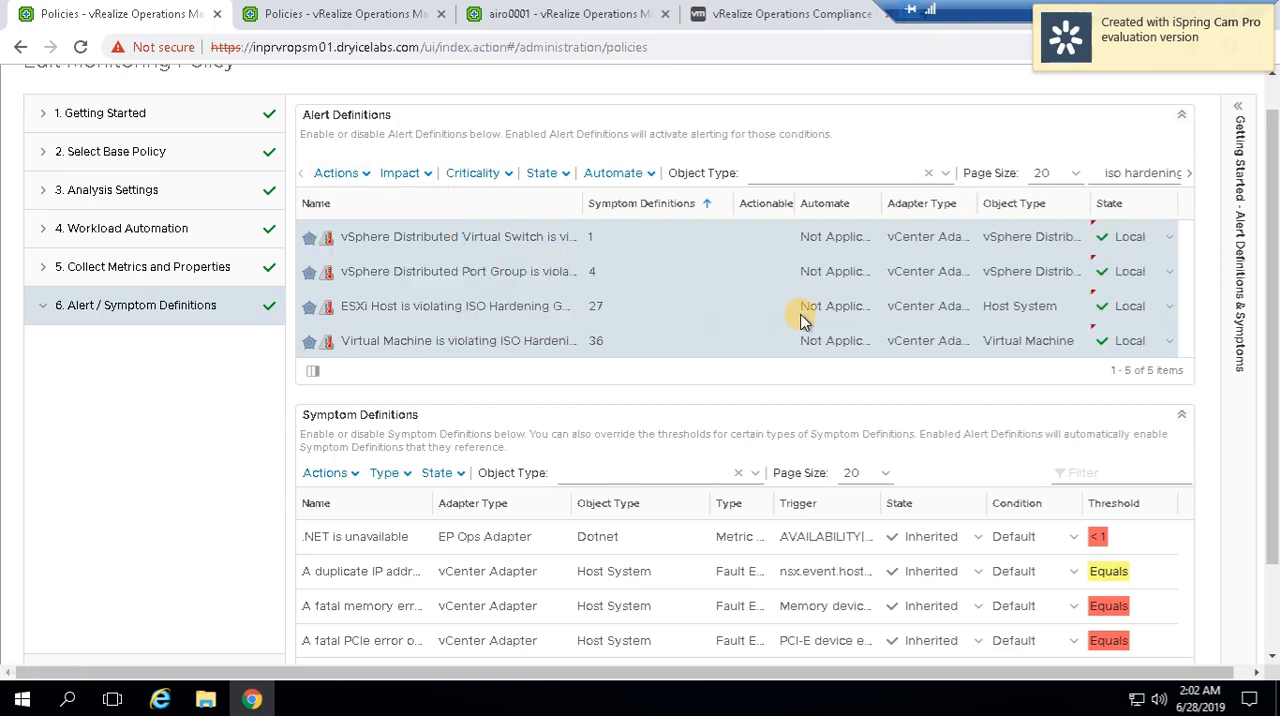
{"action": "left_click_drag", "start_coordinate": [1272, 500], "coordinate": [1272, 588]}
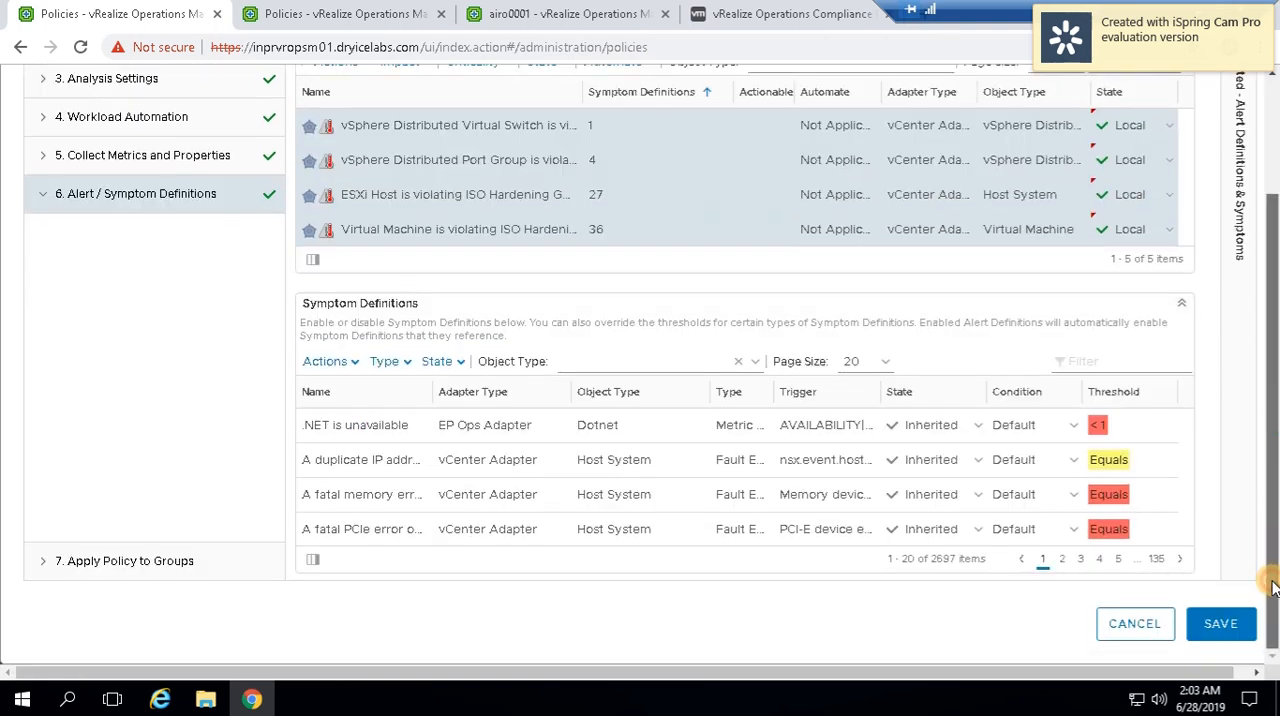
{"action": "left_click", "coordinate": [1222, 625]}
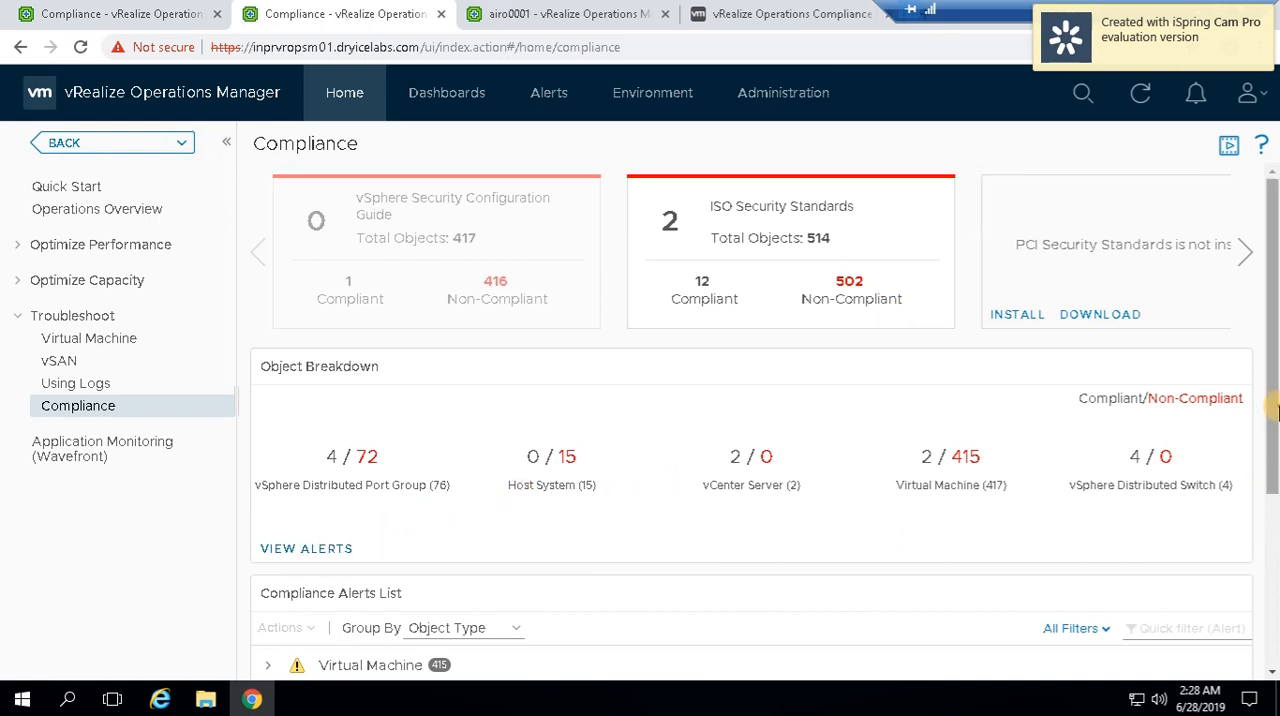
Expand the Virtual Machine compliance alerts, open the virtual machine inprmslr01 and examine its violated compliance rules
{"action": "scroll", "coordinate": [1272, 495], "scroll_direction": "down", "scroll_amount": 3}
{"action": "left_click", "coordinate": [270, 442]}
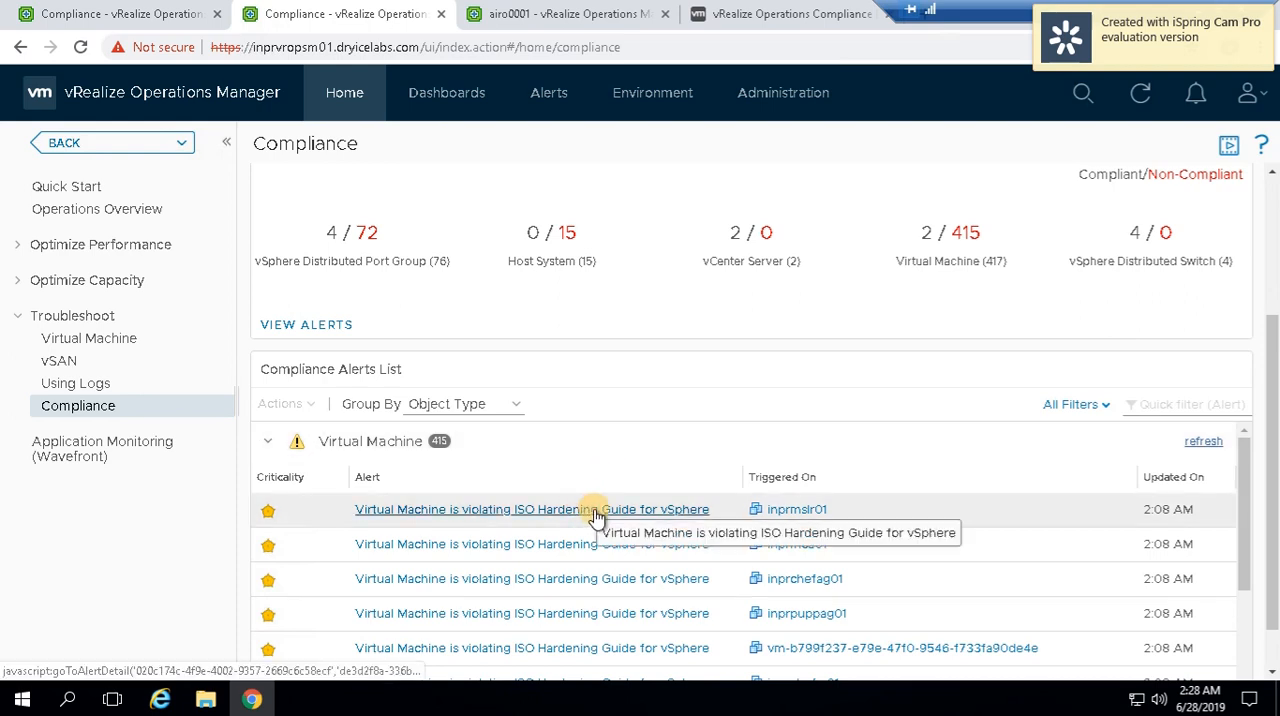
{"action": "left_click", "coordinate": [792, 512]}
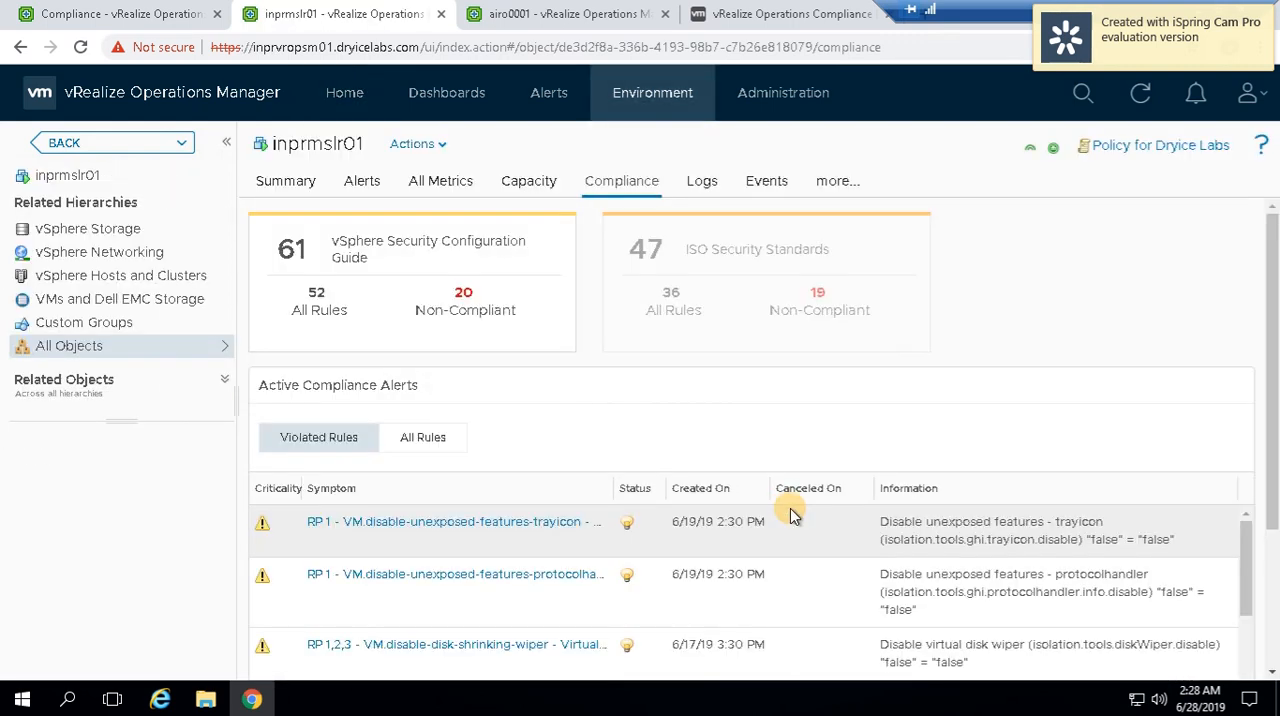
{"action": "left_click_drag", "start_coordinate": [1272, 362], "coordinate": [1273, 525]}
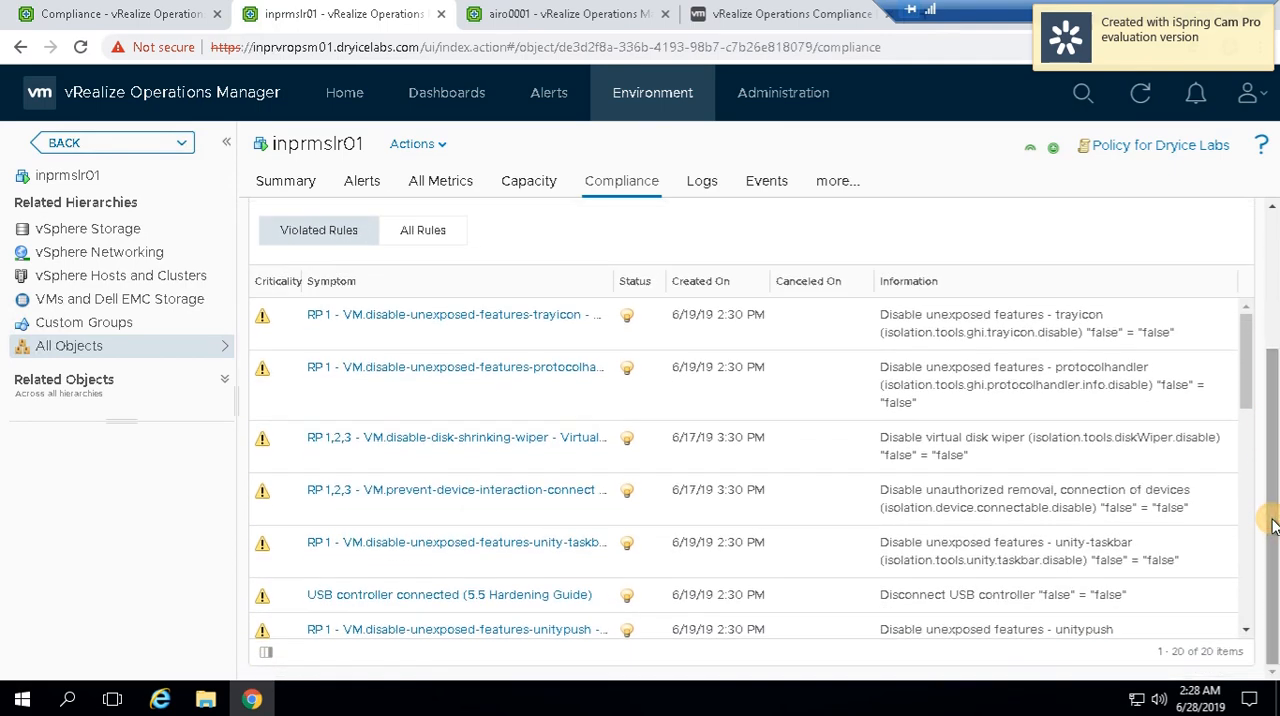